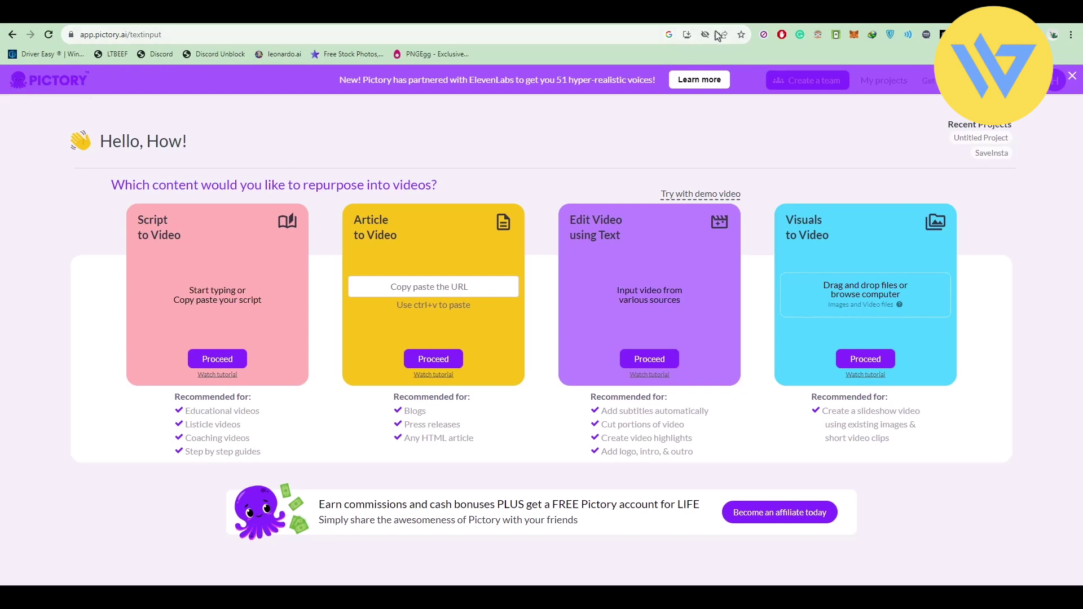
Step: Close the purple ElevenLabs announcement banner on the Pictory home page
left_click(1072, 75)
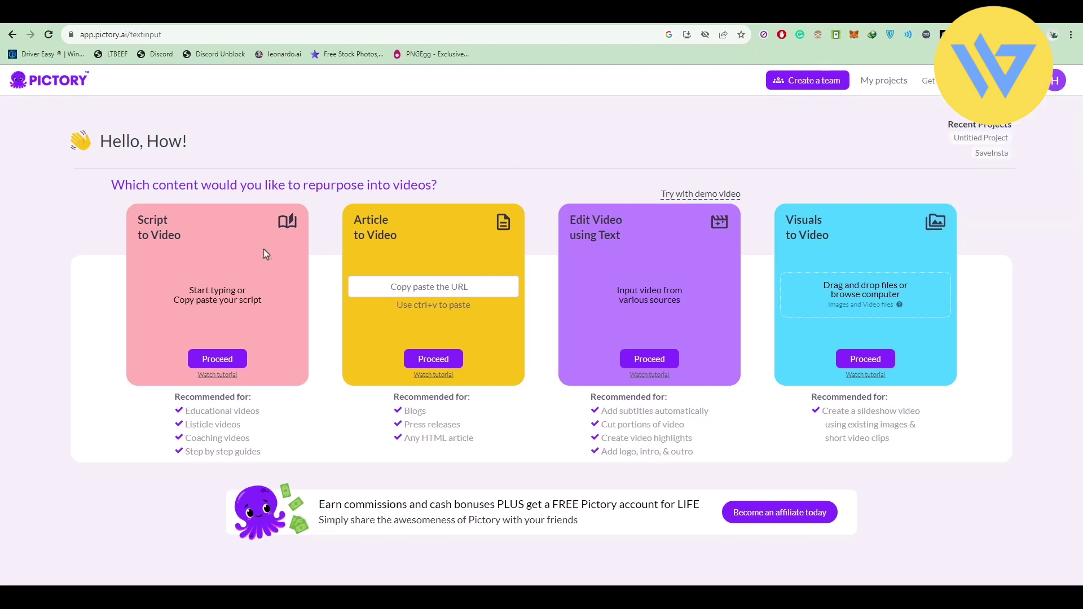
Step: Start a Script to Video project and focus its empty script area
left_click(218, 359)
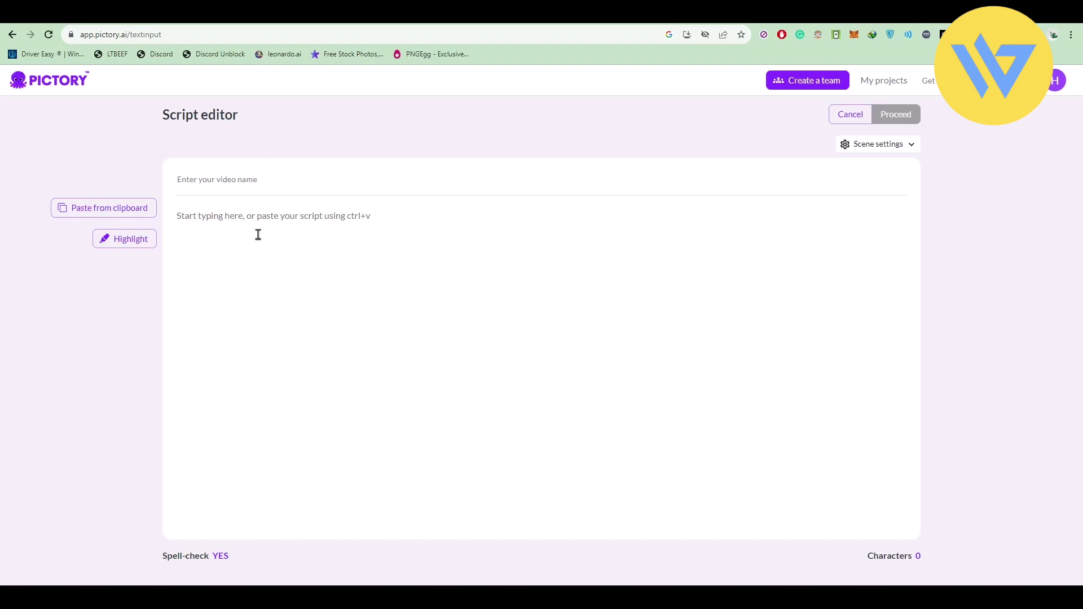
left_click(364, 240)
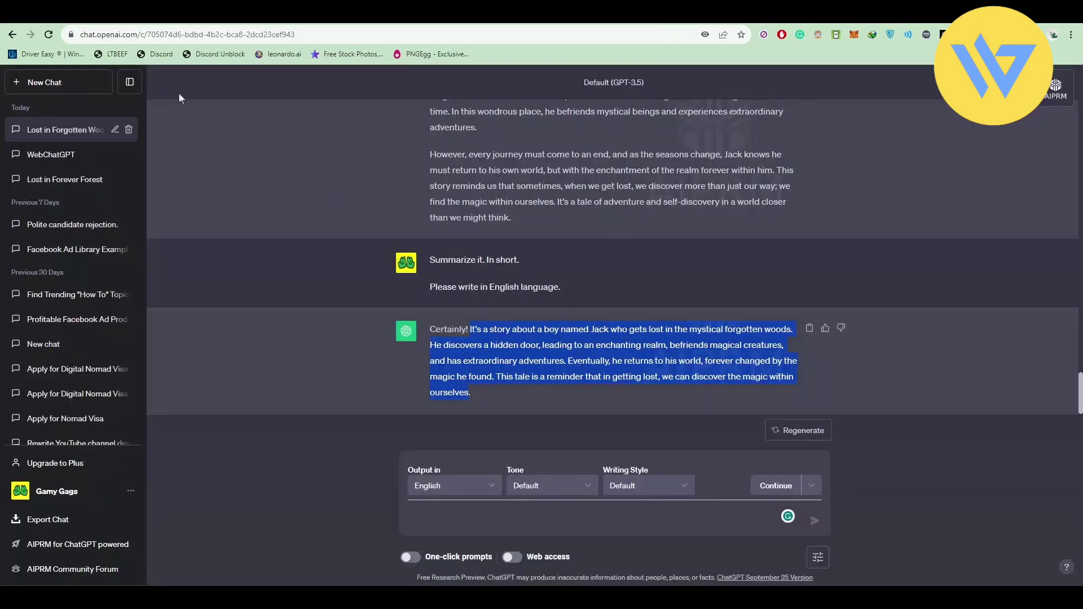
scroll(441, 376, "up", 5)
scroll(441, 377, "up", 5)
scroll(440, 376, "up", 5)
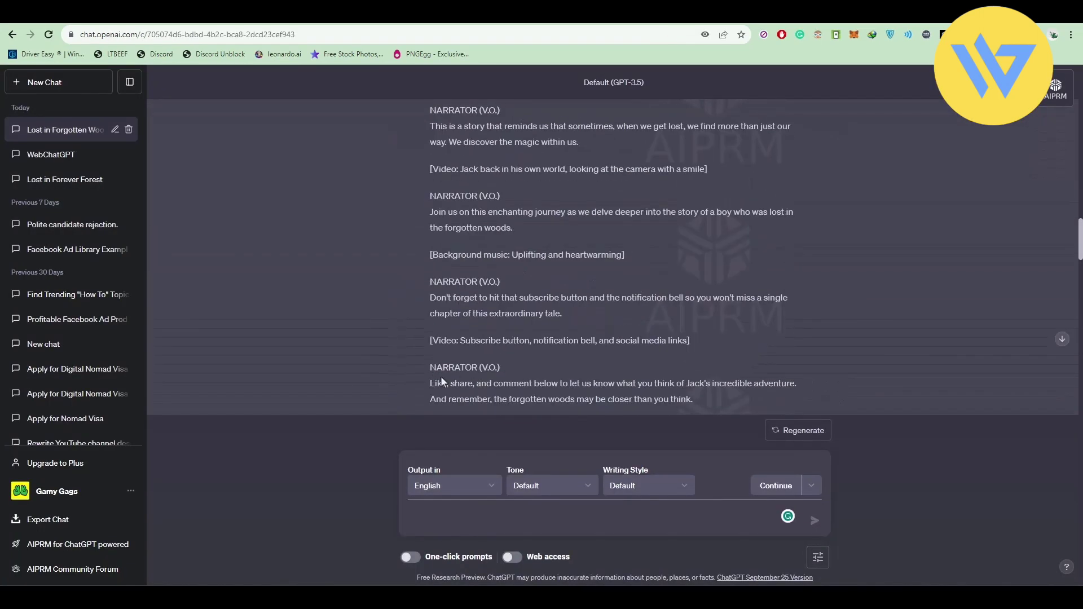
scroll(440, 377, "up", 2)
scroll(430, 353, "up", 4)
scroll(429, 353, "up", 4)
scroll(417, 345, "up", 4)
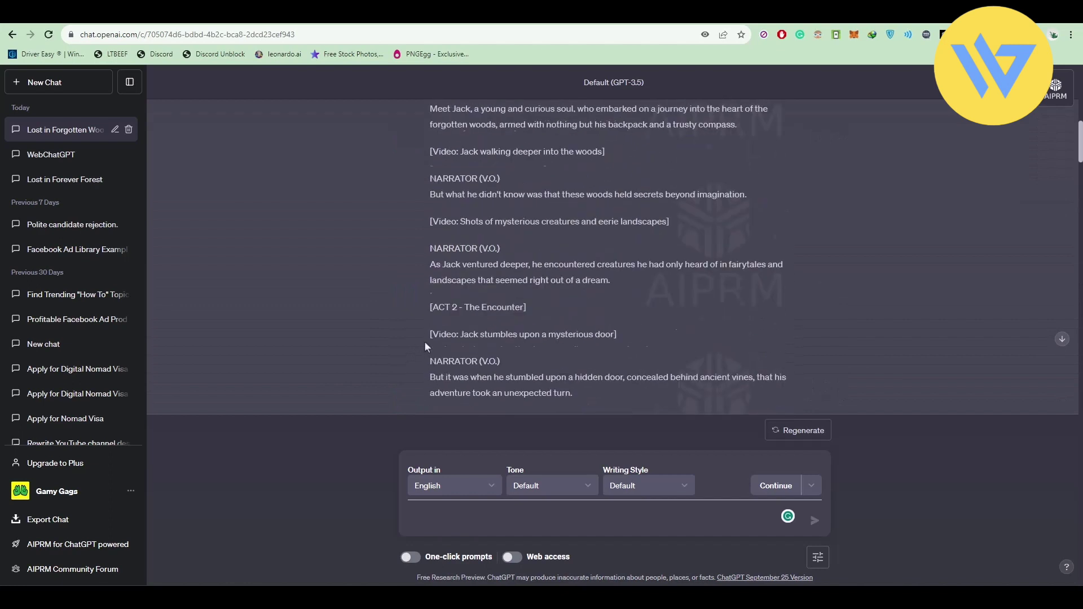
scroll(424, 341, "up", 5)
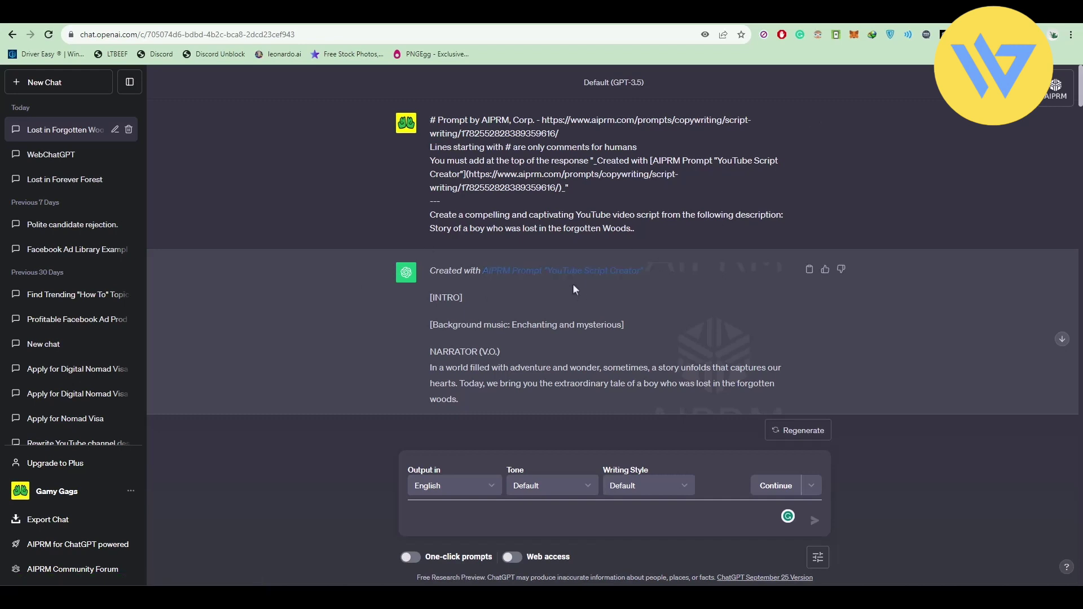
scroll(573, 289, "down", 15)
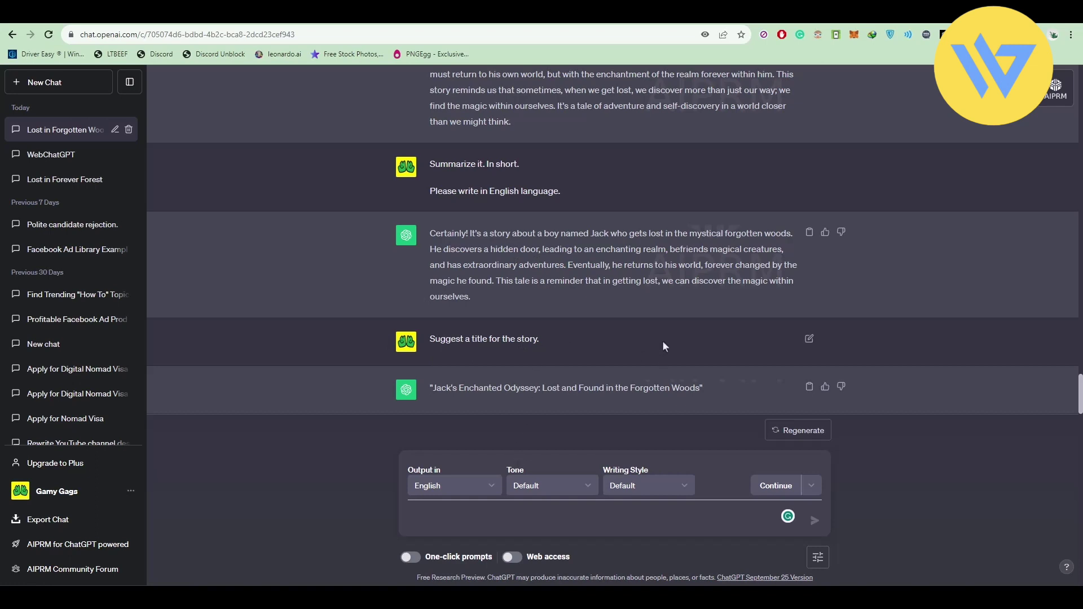
Step: Paste ChatGPT's suggested story title as the video name and continue to templates
triple_click(521, 388)
key("ctrl+c")
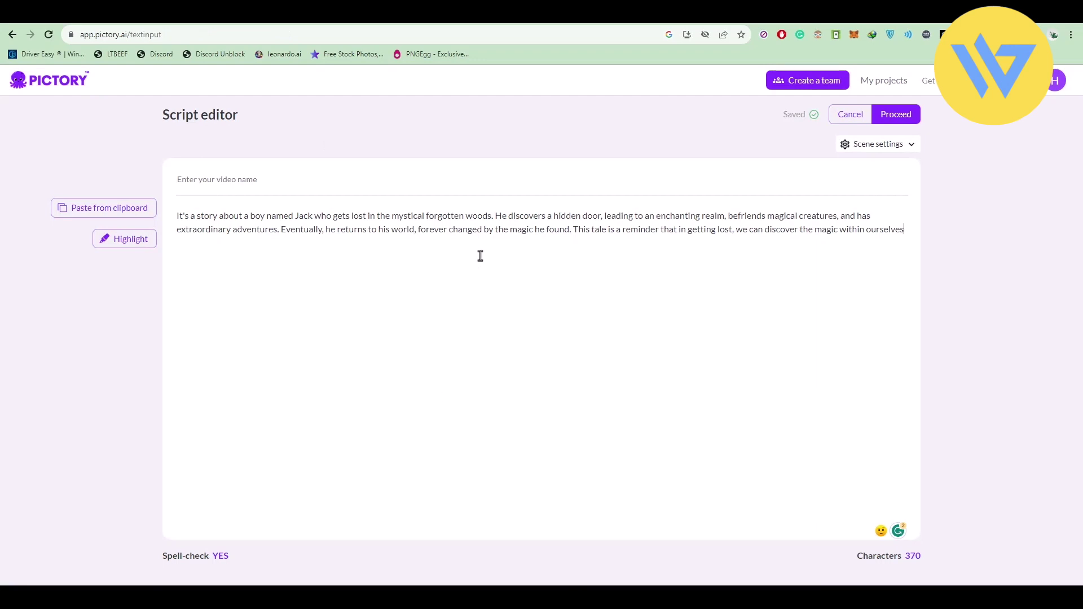
left_click(440, 178)
key("ctrl+v")
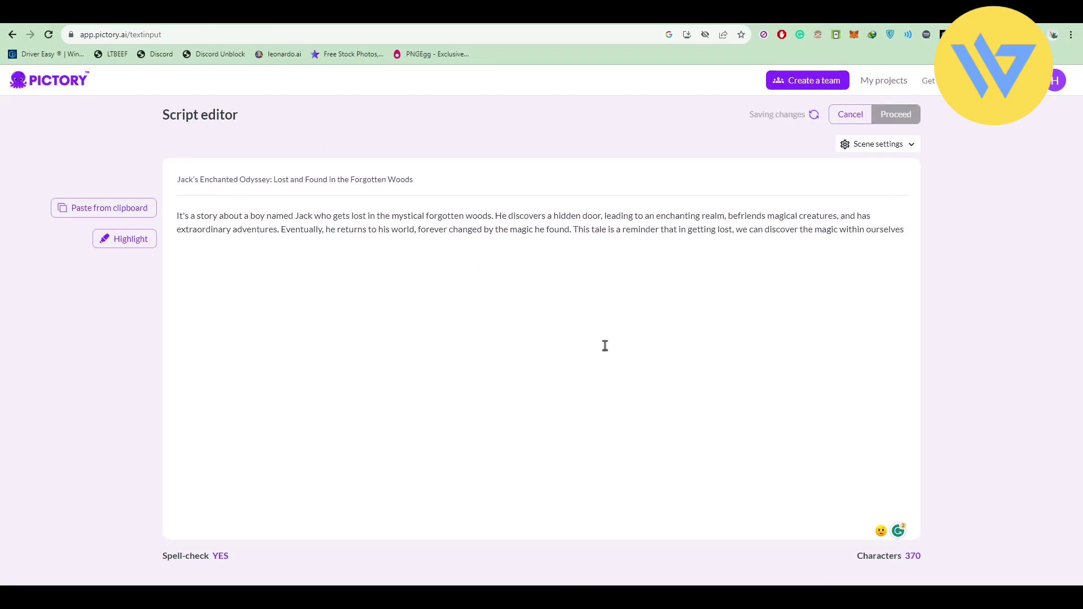
left_click(890, 125)
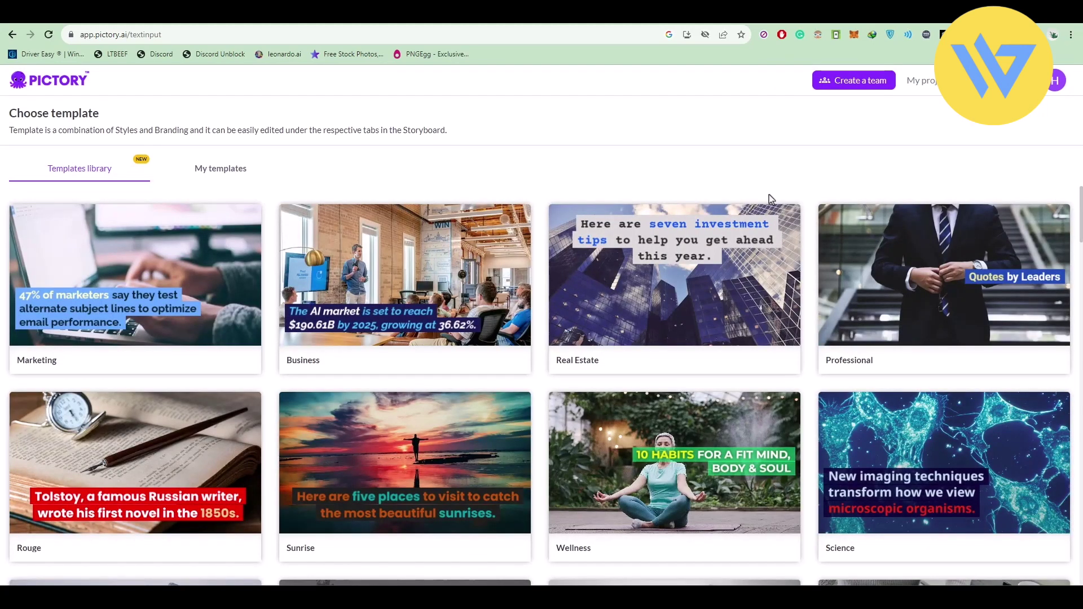
scroll(281, 392, "down", 4)
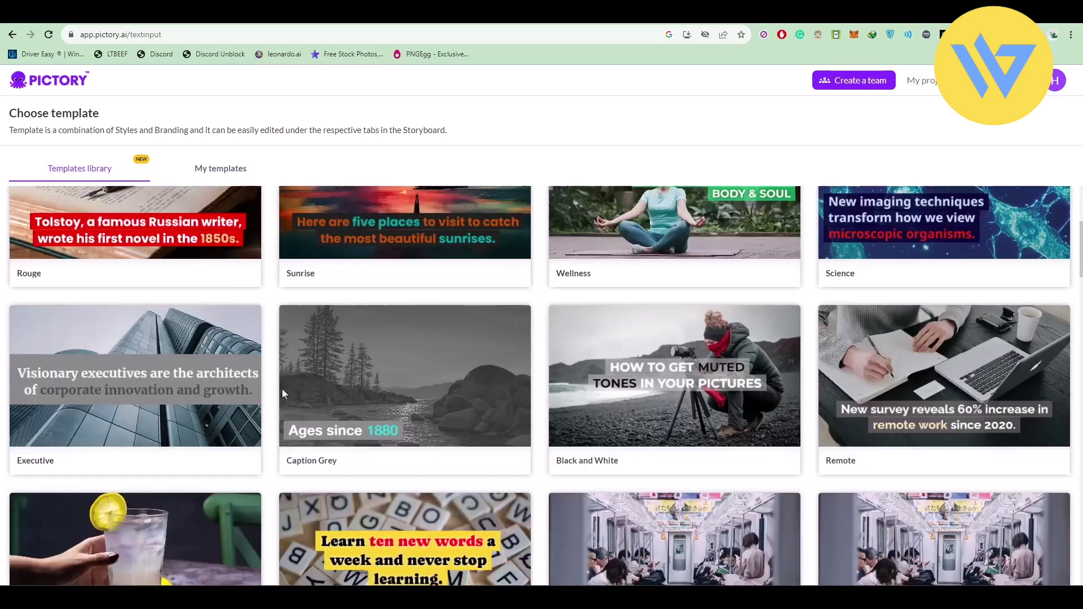
scroll(283, 392, "down", 1)
scroll(294, 391, "down", 2)
scroll(295, 392, "down", 5)
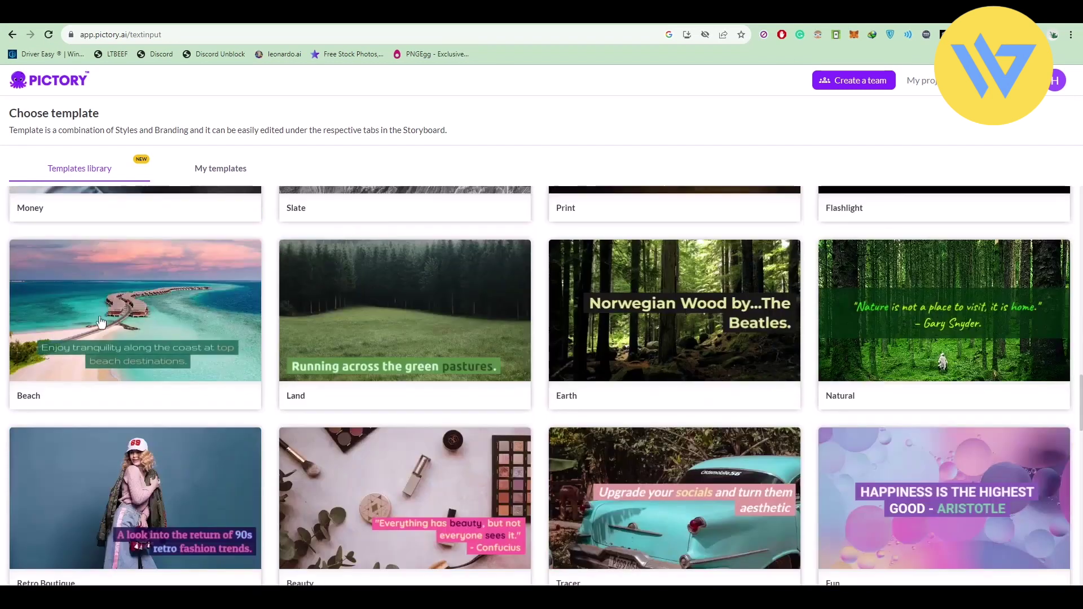
Step: Pick the Beach template with the 16:9 widescreen aspect ratio
left_click(178, 315)
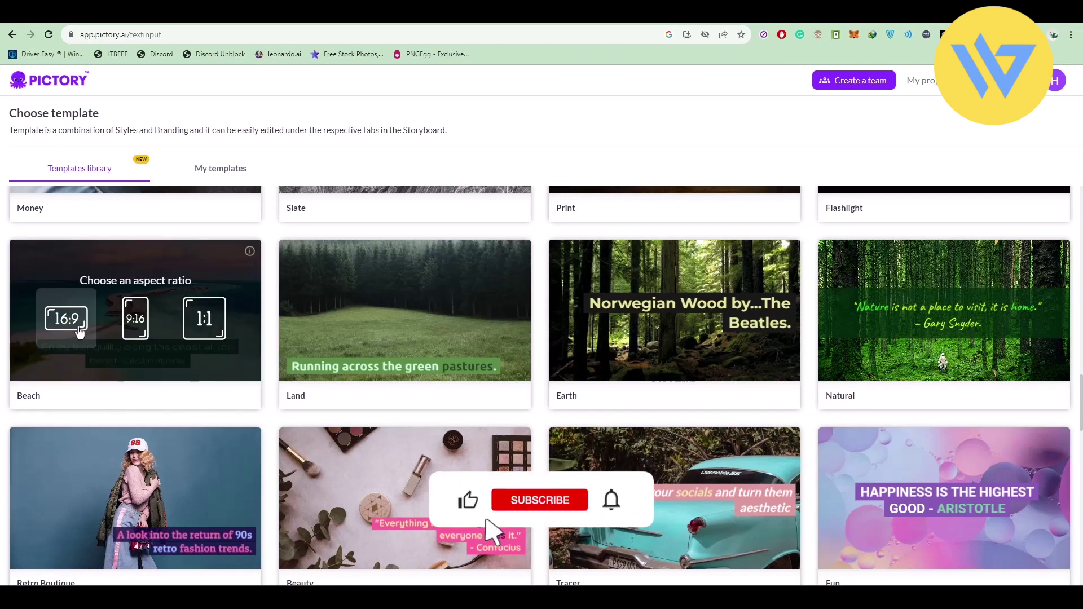
left_click(79, 331)
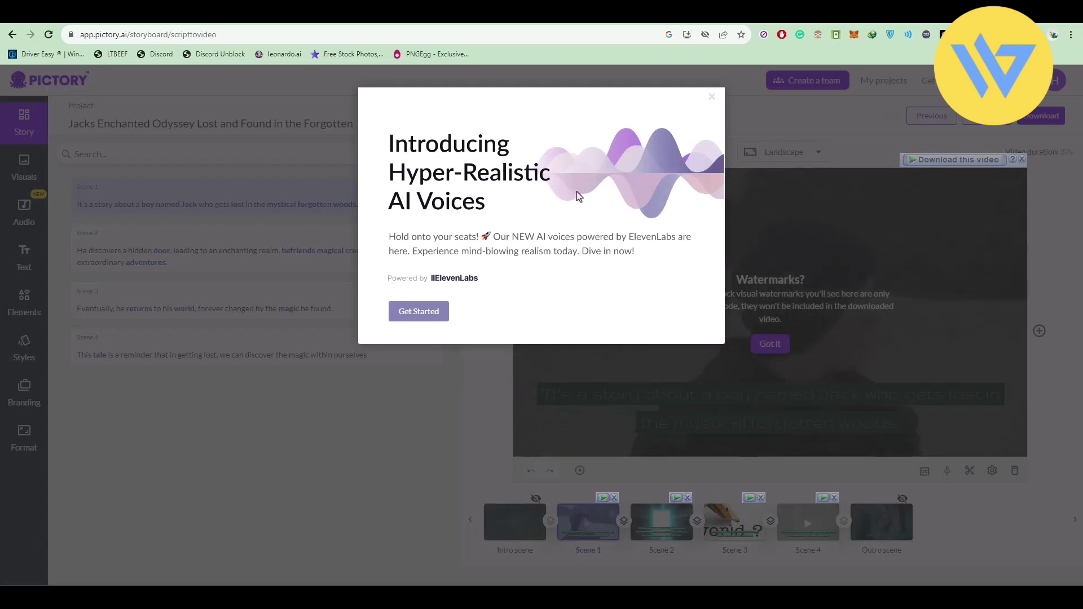
Step: Dismiss the AI Voices popup and the Watermarks notice over the preview
left_click(423, 321)
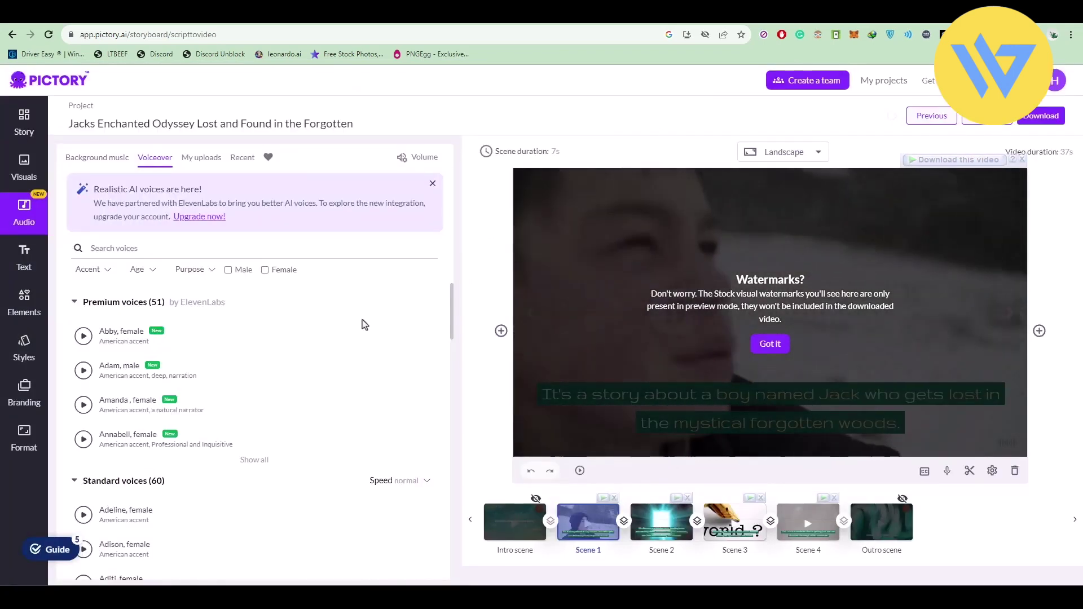
left_click(770, 343)
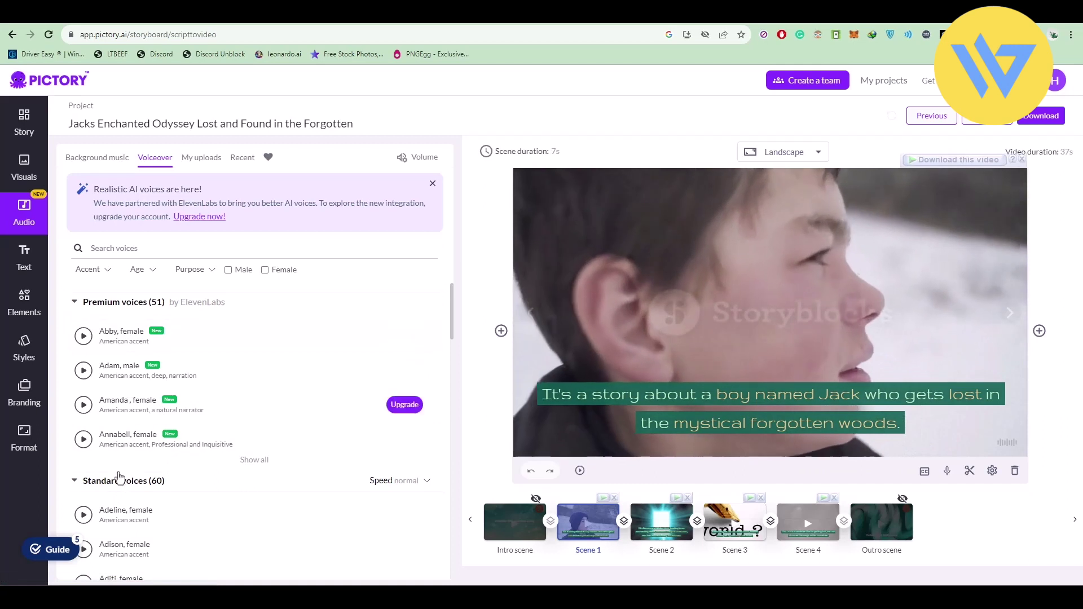
scroll(222, 445, "down", 3)
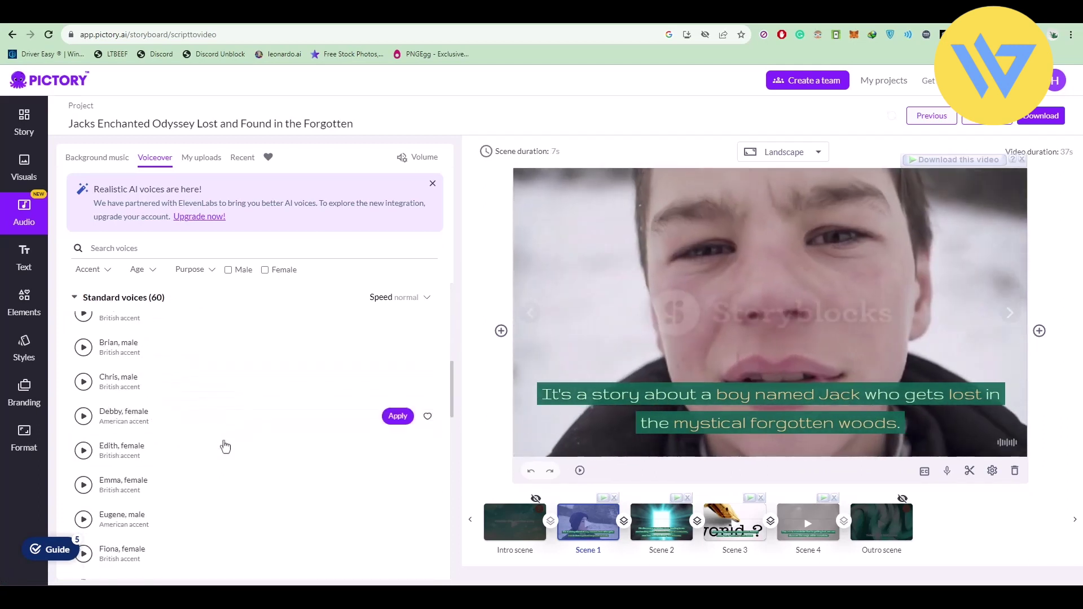
scroll(170, 432, "up", 3)
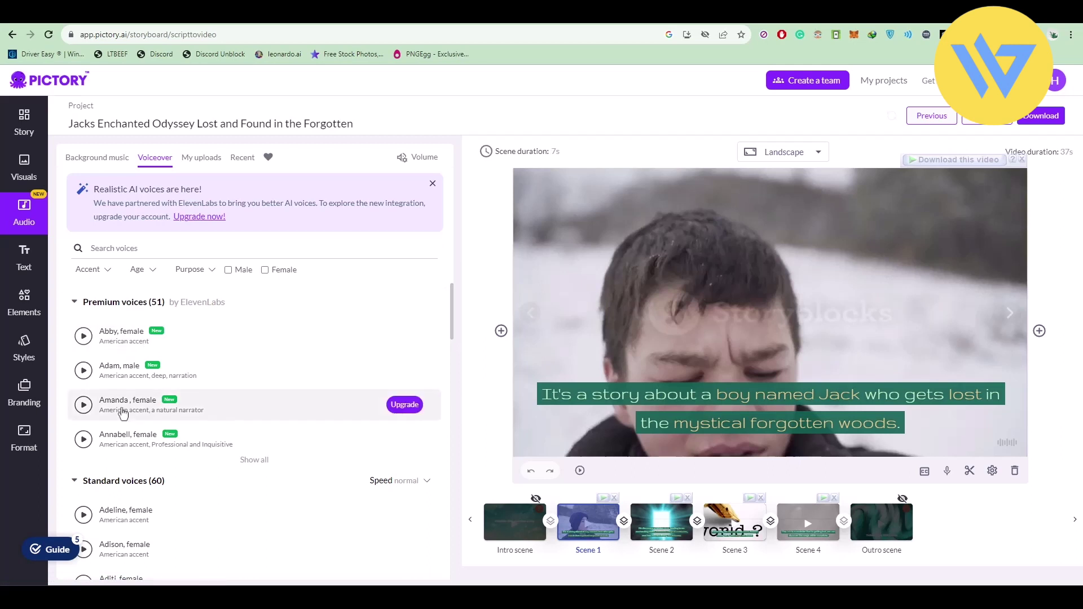
scroll(211, 459, "down", 2)
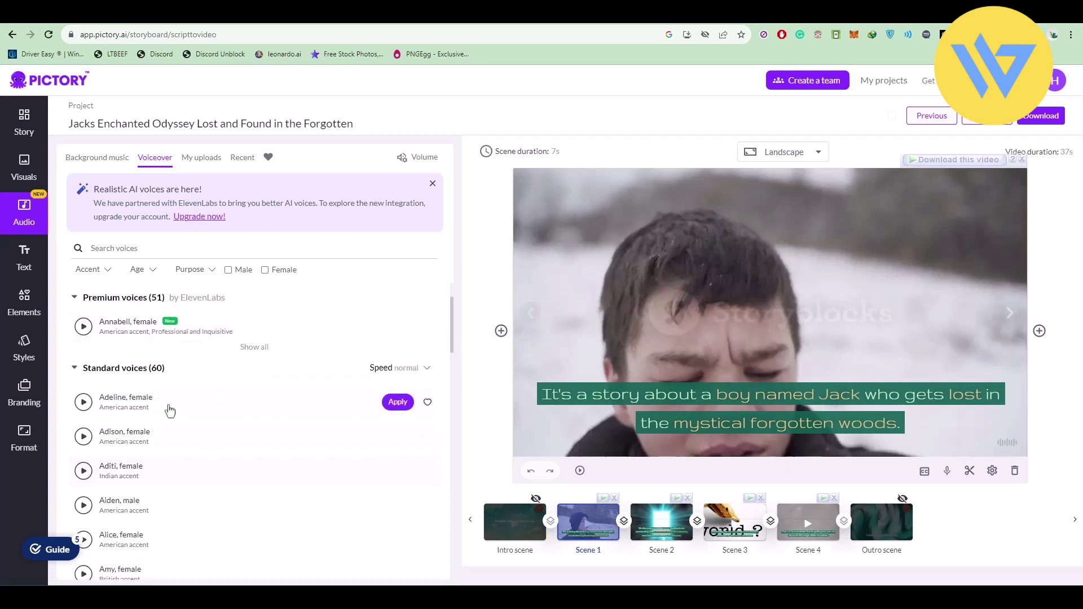
scroll(89, 471, "down", 1)
mouse_move(169, 448)
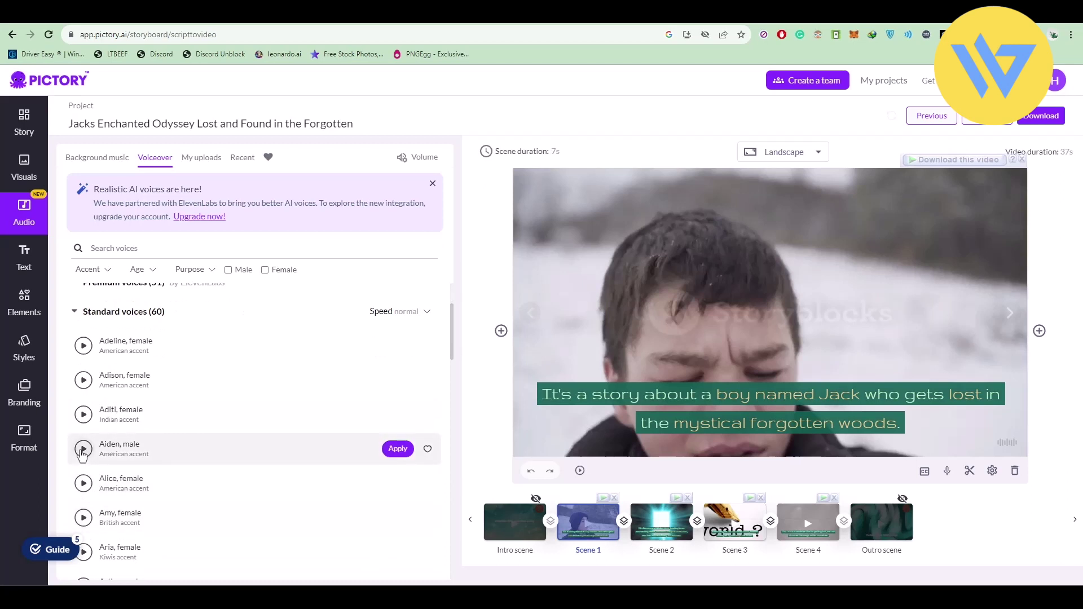
scroll(81, 452, "down", 3)
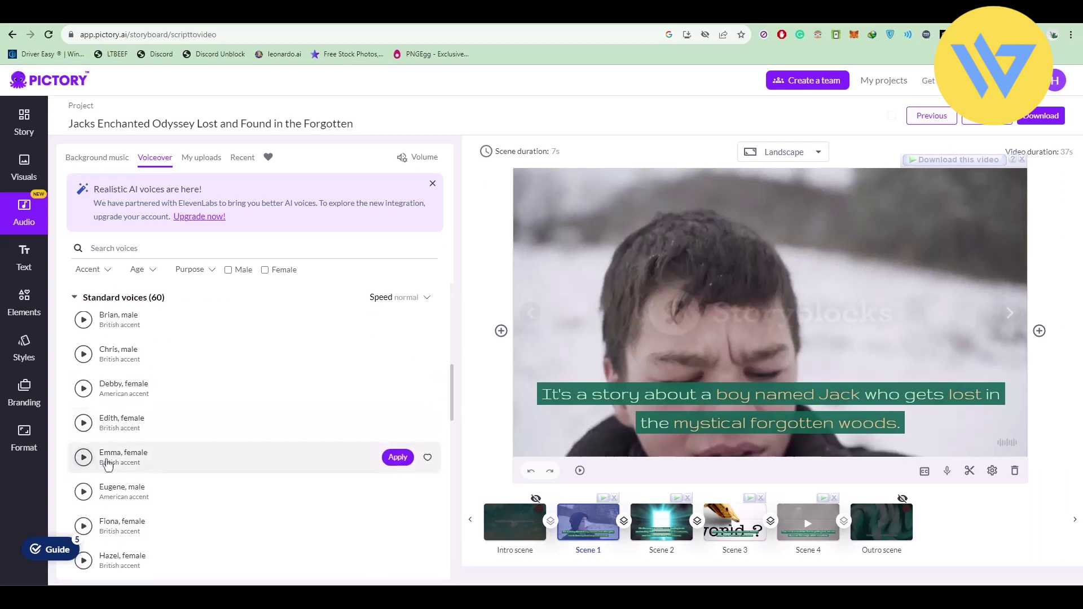
Step: Apply the standard British voice Emma, female, then browse the Accent, Age and Purpose filters
left_click(398, 458)
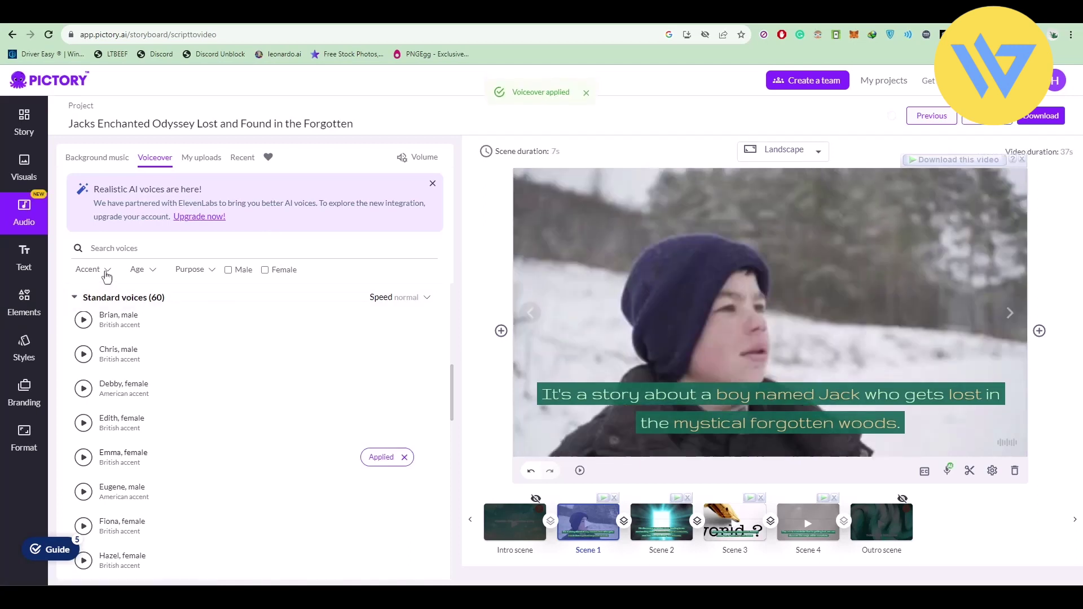
left_click(107, 271)
left_click(155, 273)
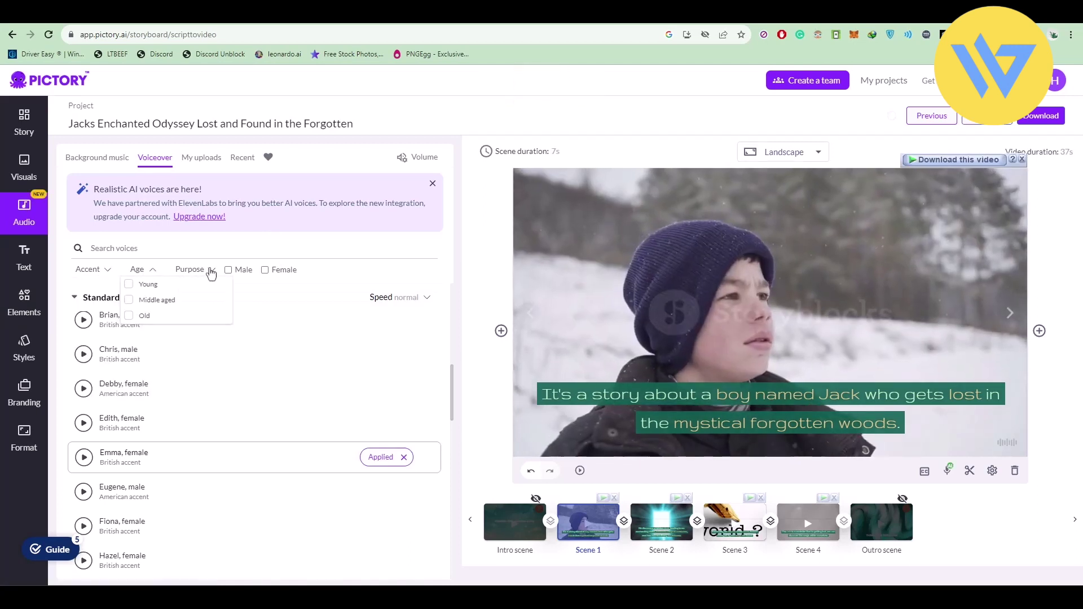
left_click(208, 272)
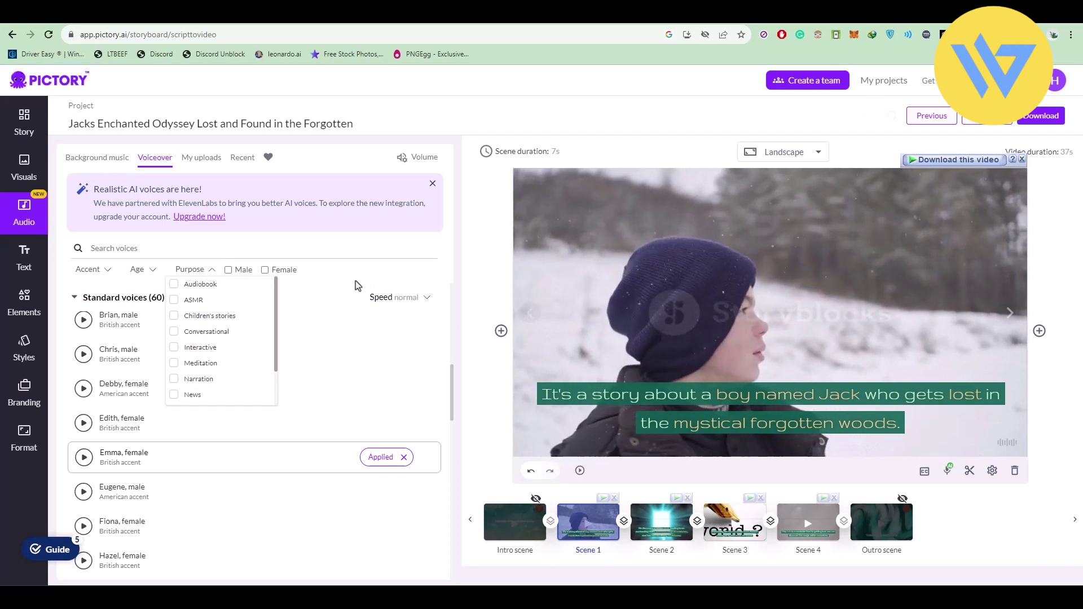
left_click(390, 290)
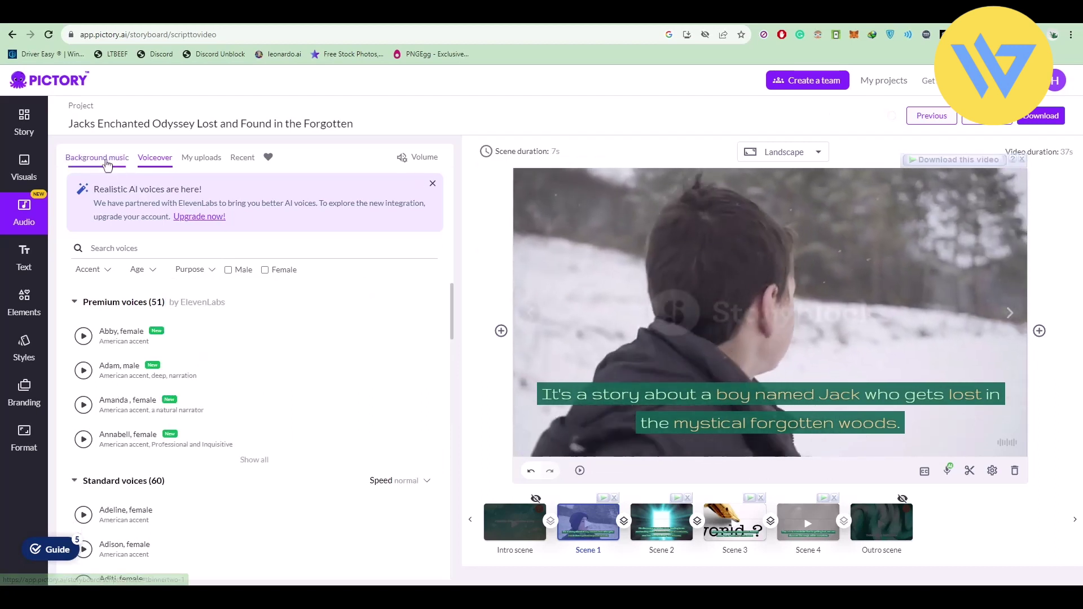
Step: Filter background music to Hopeful / Optimistic mood and Fairytale purpose, then apply Honoured Guests
left_click(97, 159)
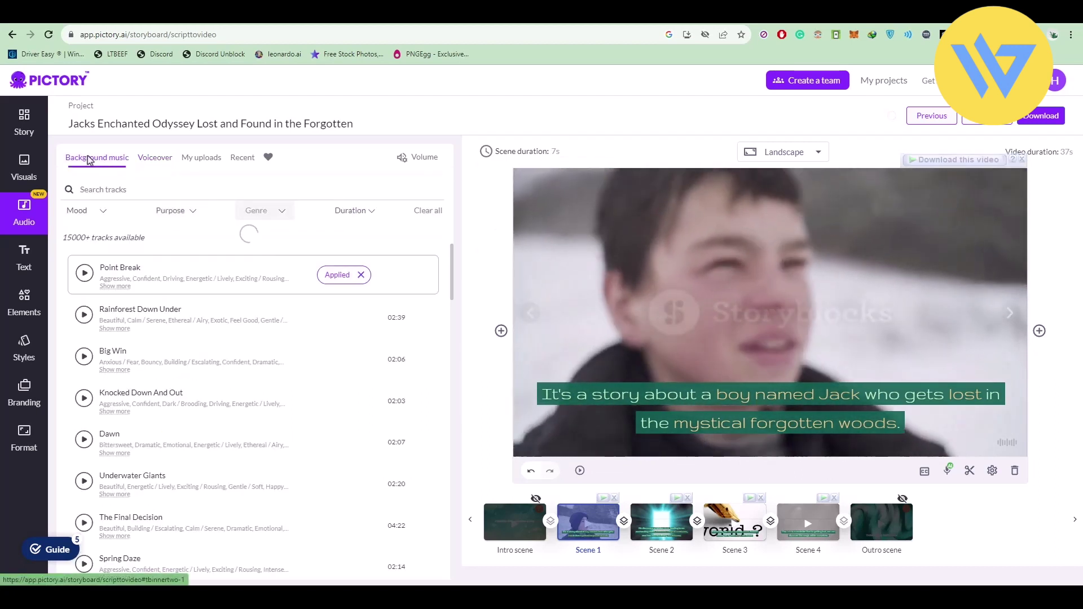
left_click(102, 210)
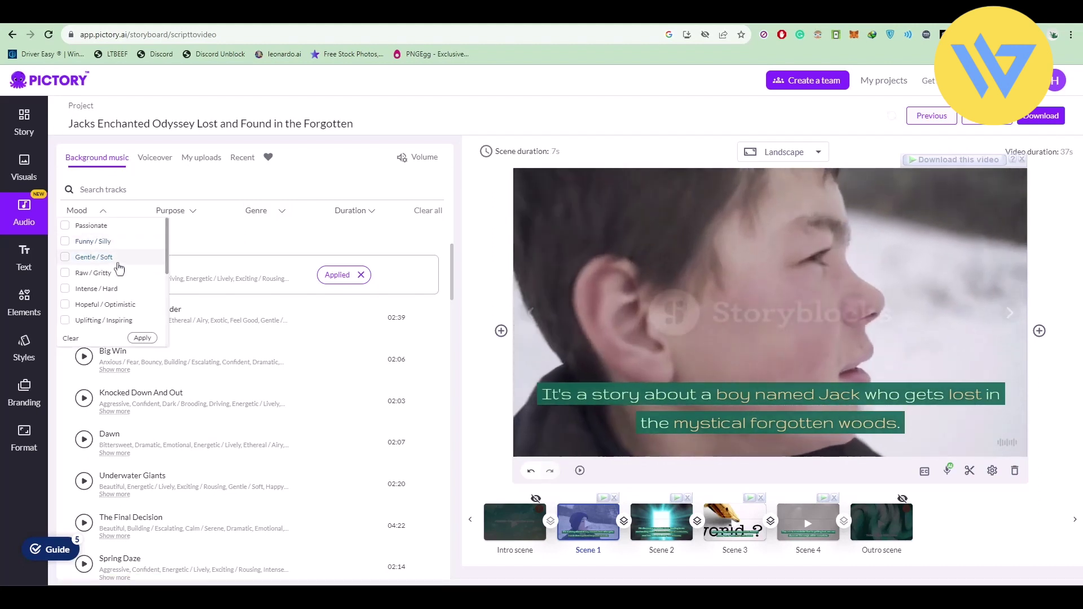
left_click(75, 305)
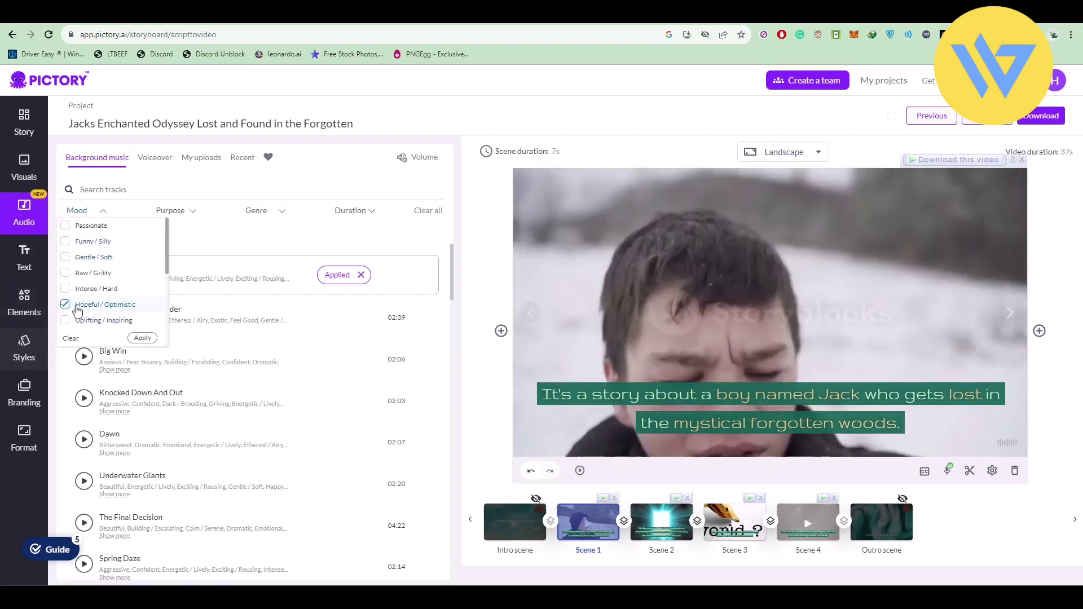
left_click(137, 339)
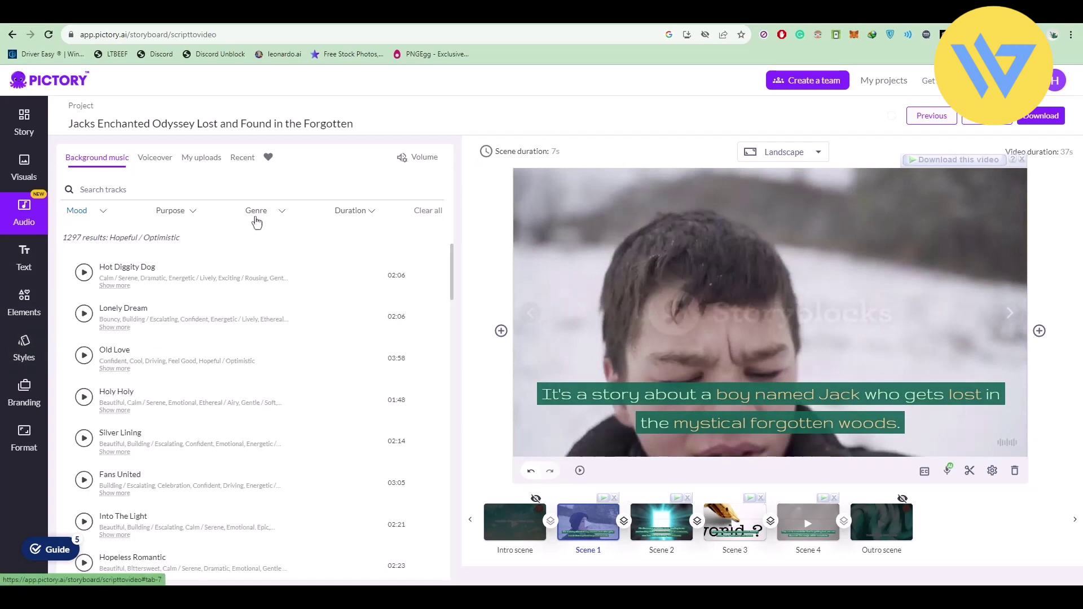
left_click(256, 220)
left_click(173, 210)
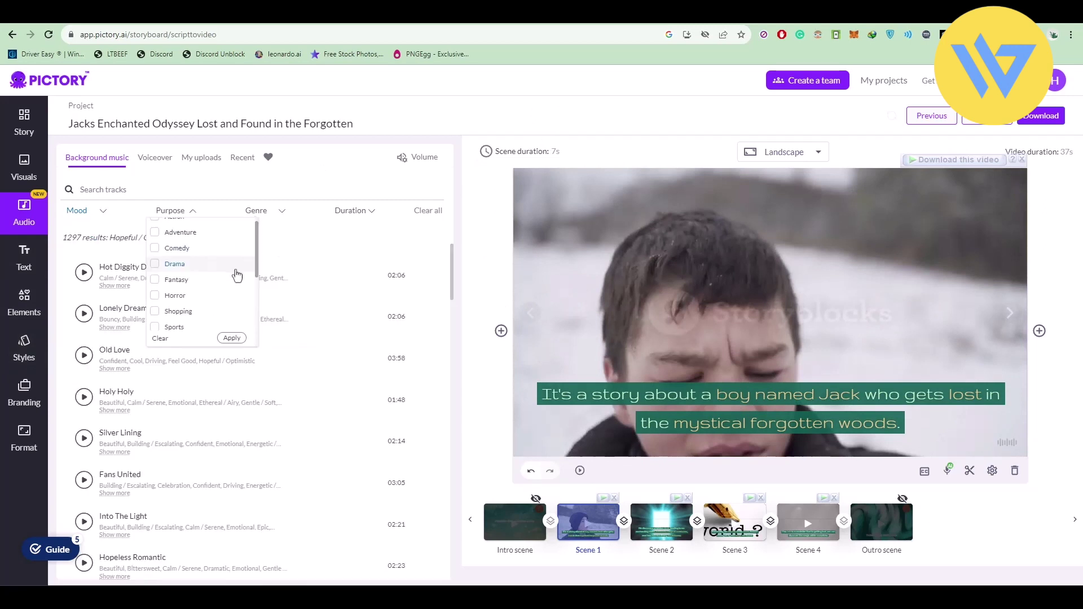
scroll(218, 251, "down", 3)
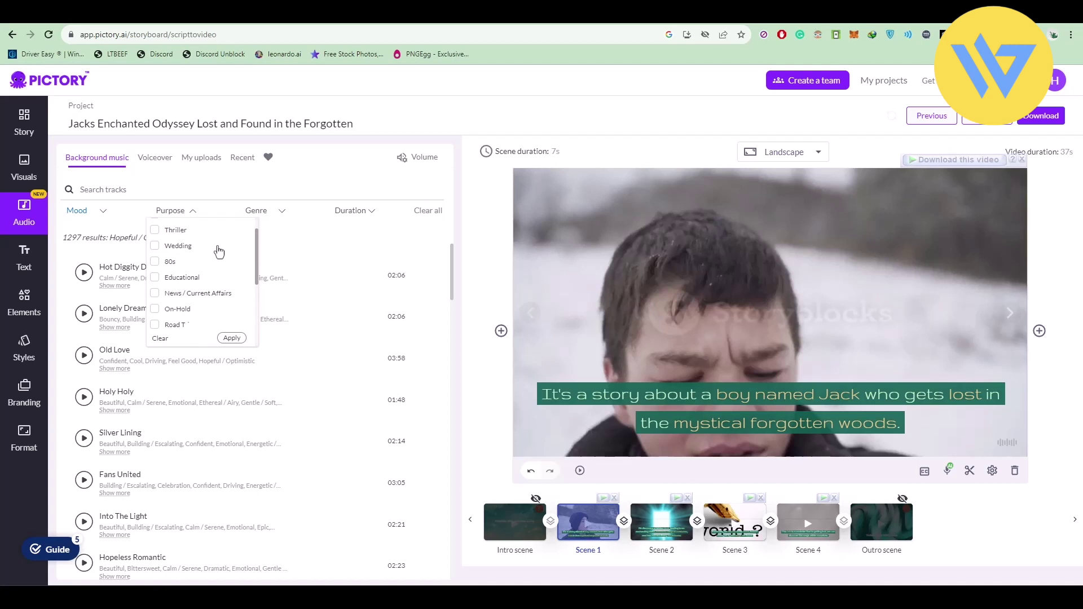
left_click(230, 338)
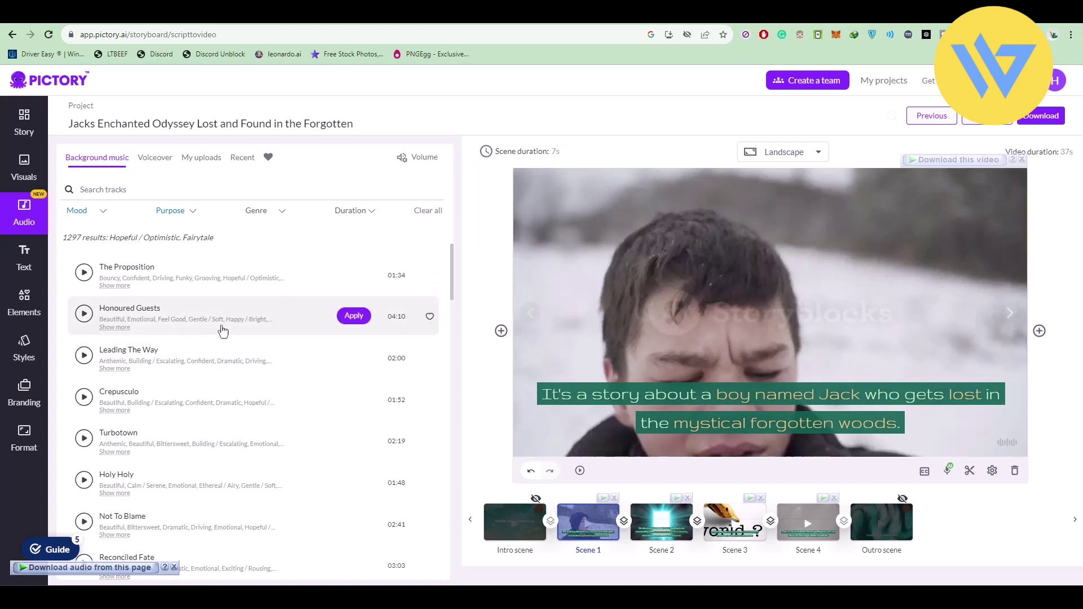
left_click(363, 320)
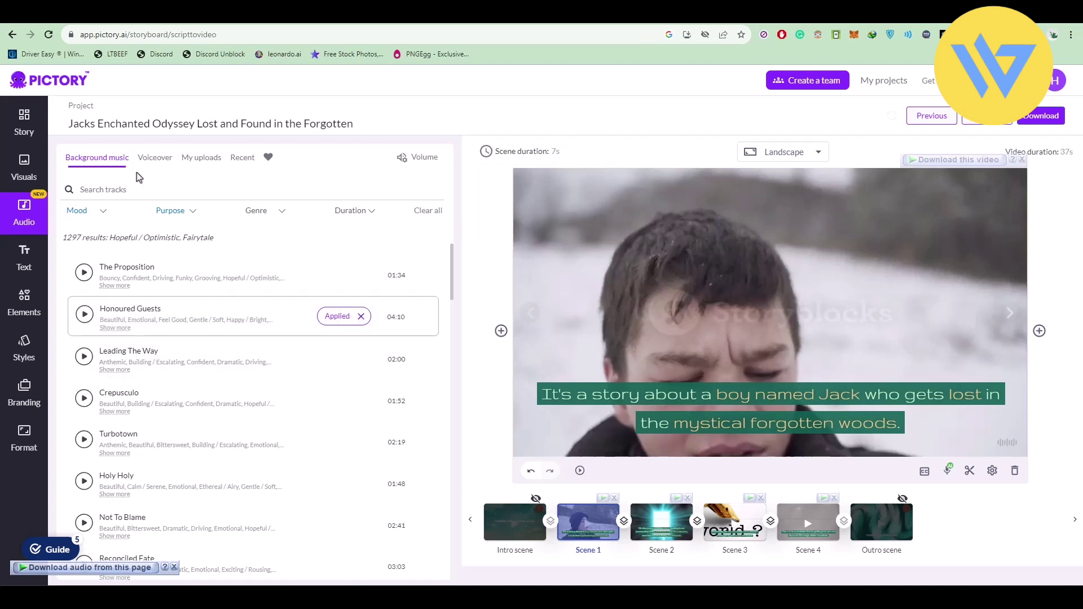
Step: View the Voiceover uploads listing Play.ht - Untitled.wav, then select Scene 1's caption
left_click(153, 160)
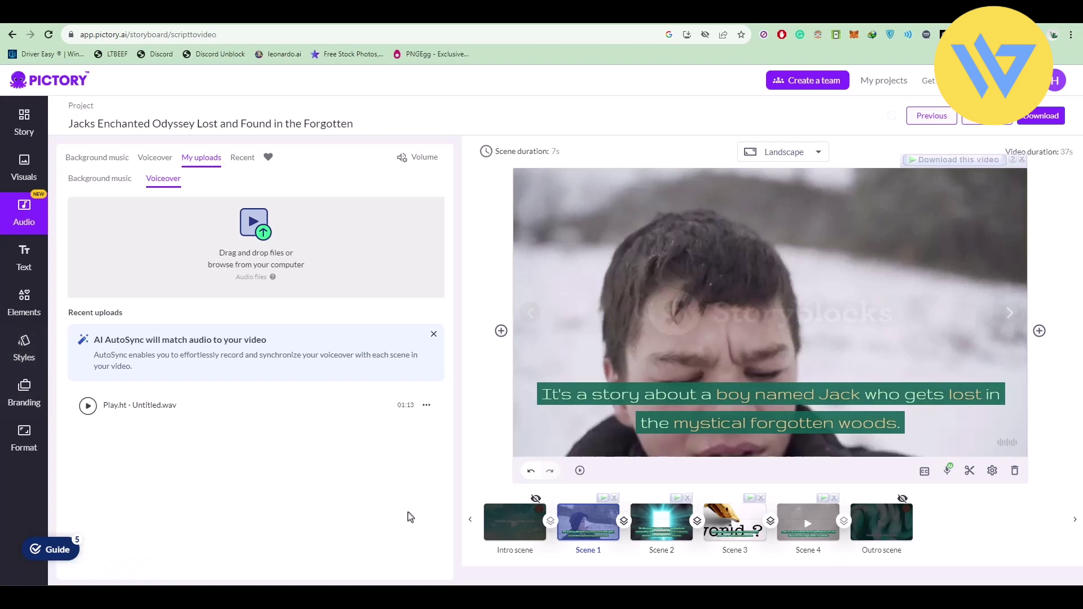
left_click(774, 424)
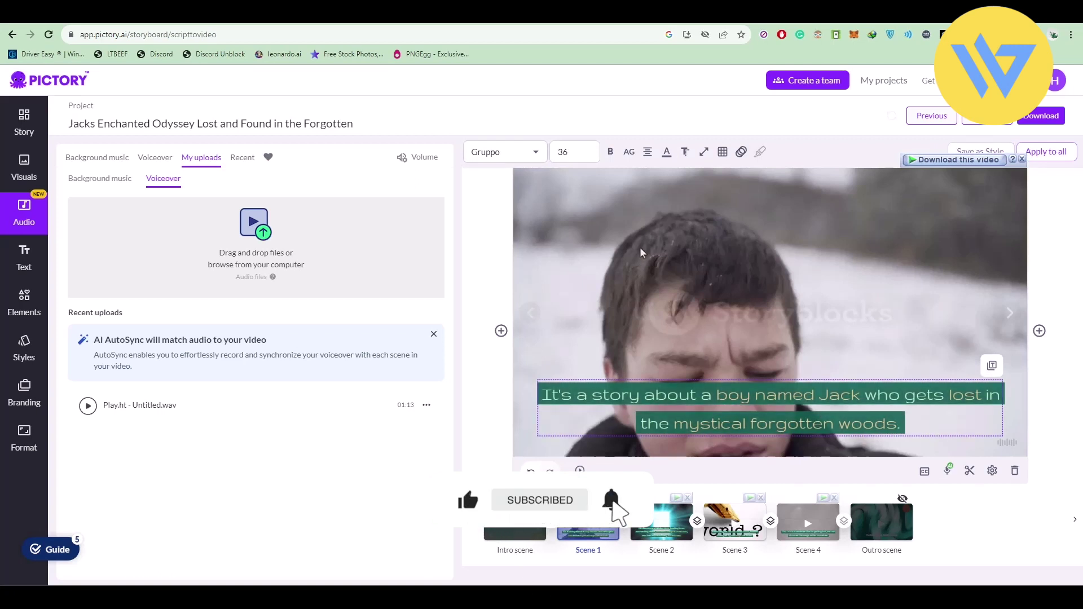
Step: Check Scene 1's caption font, then drag Scene 2's caption down near the bottom edge
left_click(537, 152)
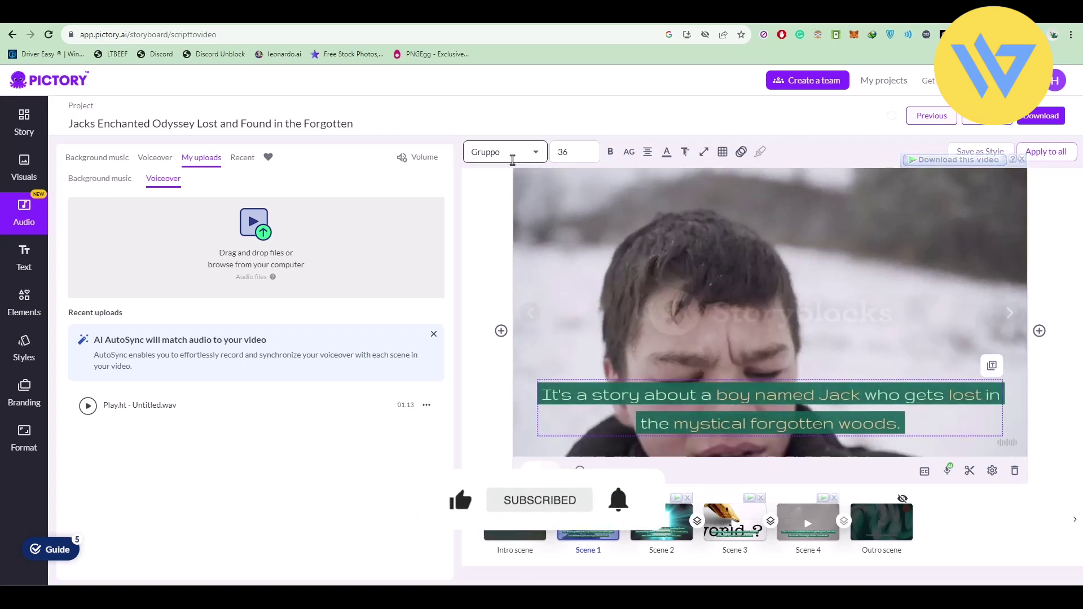
left_click(580, 528)
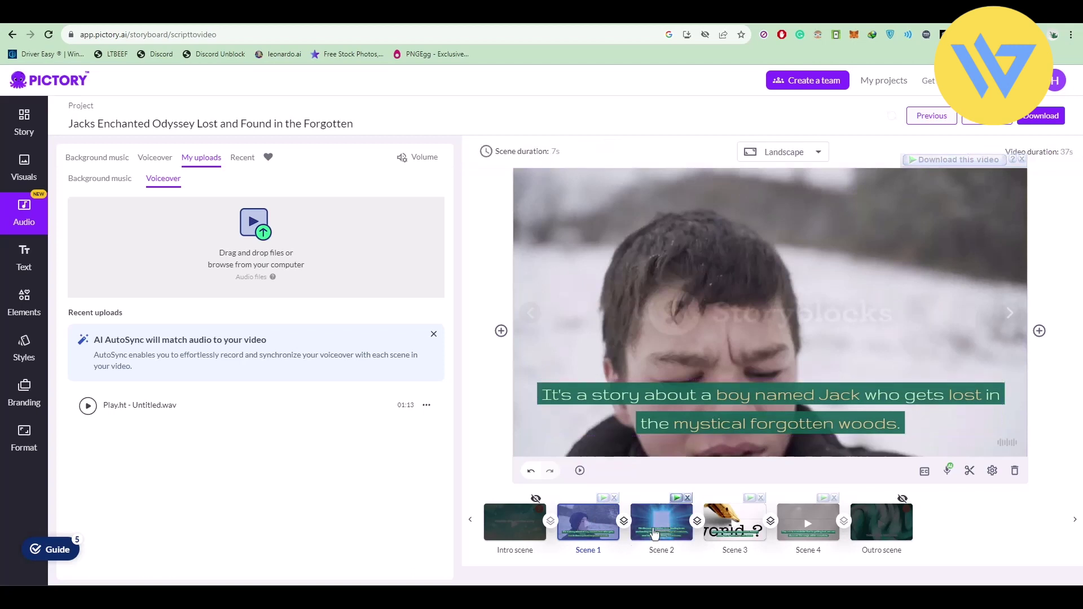
left_click(536, 498)
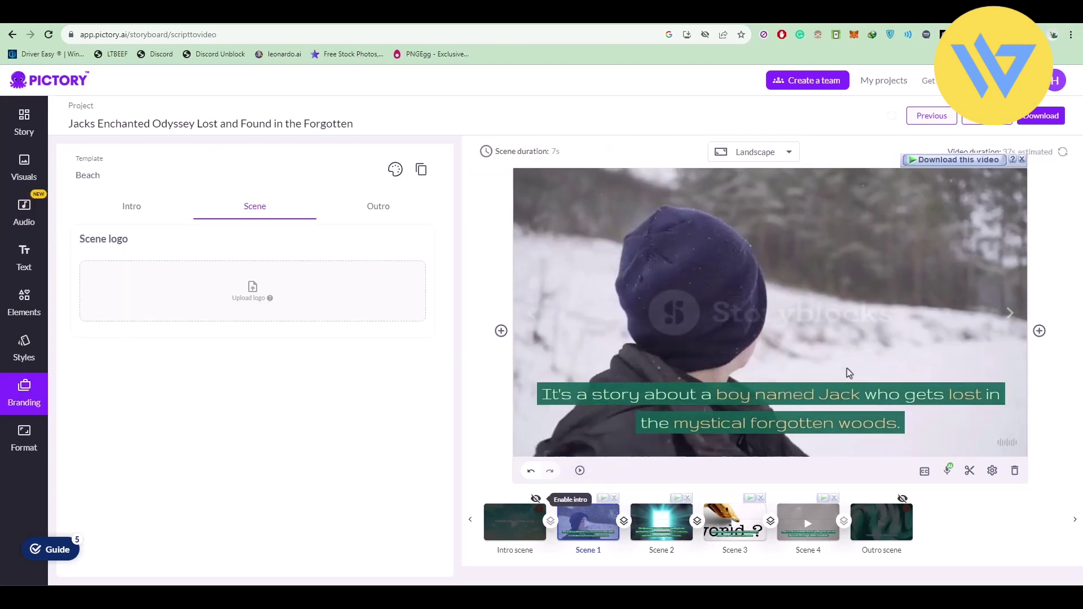
left_click(1010, 315)
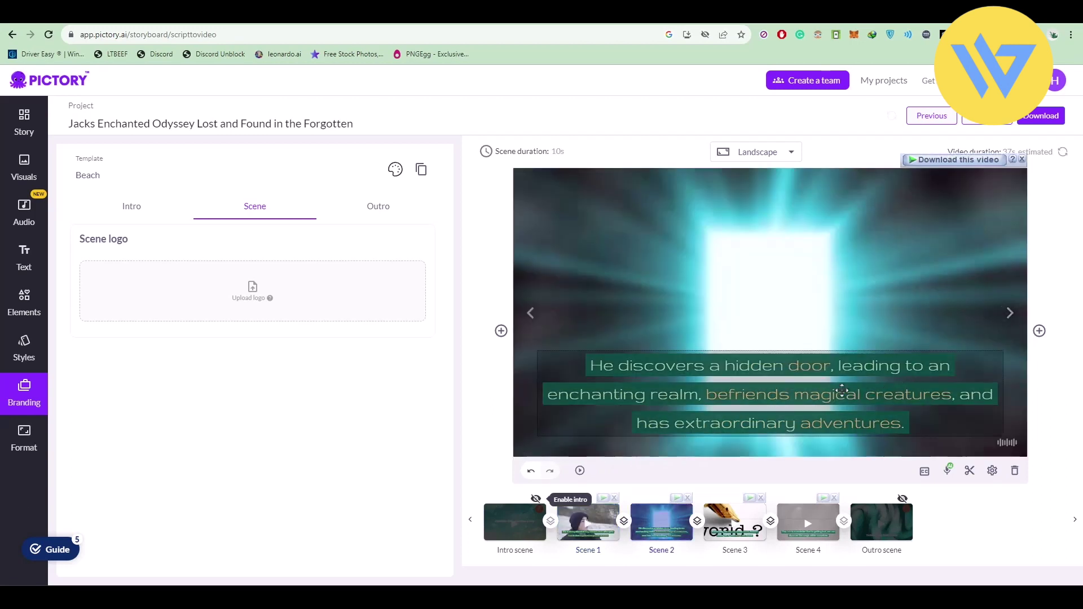
left_click_drag(823, 371, 824, 430)
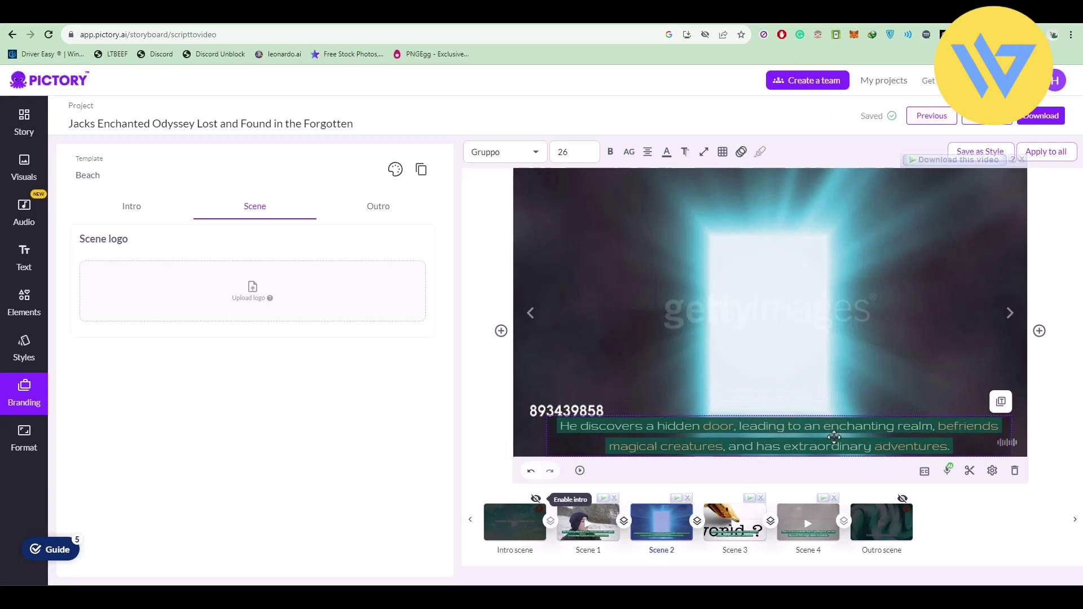
Step: Review Scenes 3 and 4 in the preview, then return to Scene 1
left_click(1038, 331)
left_click(1010, 314)
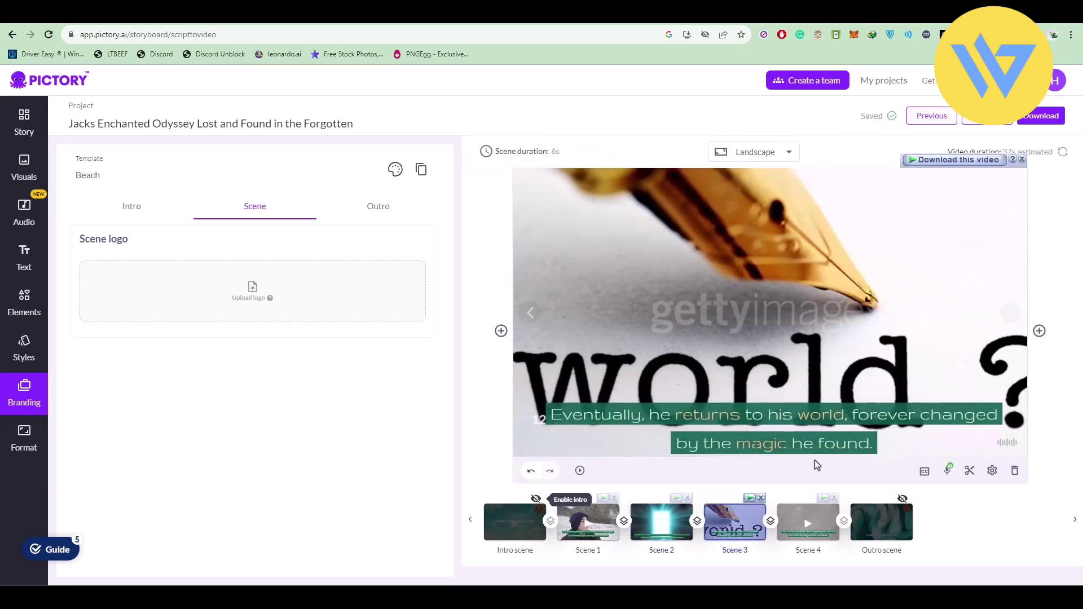
left_click(1010, 312)
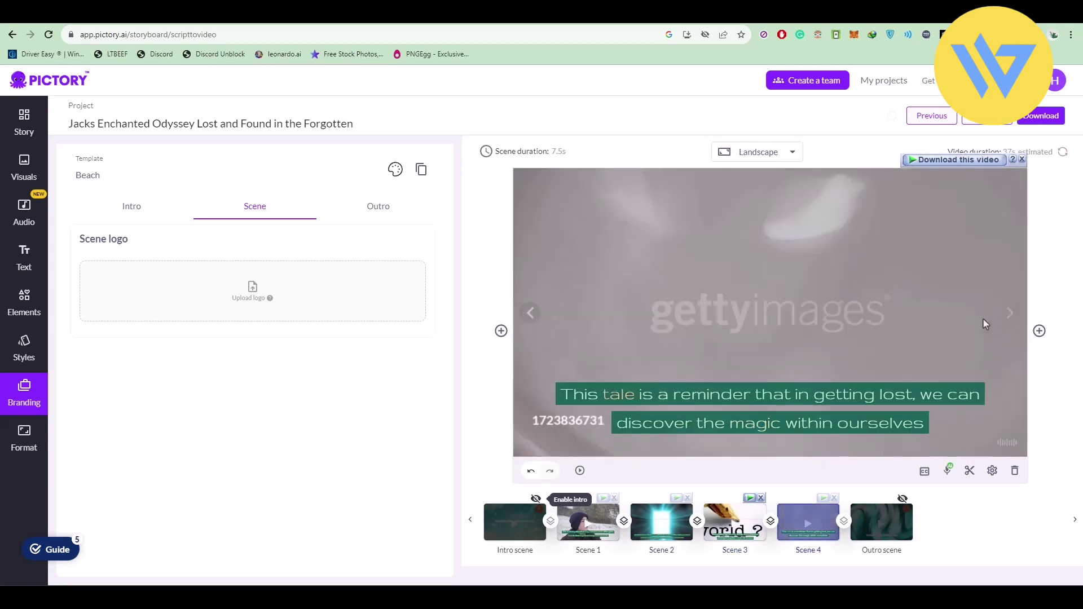
left_click(1039, 331)
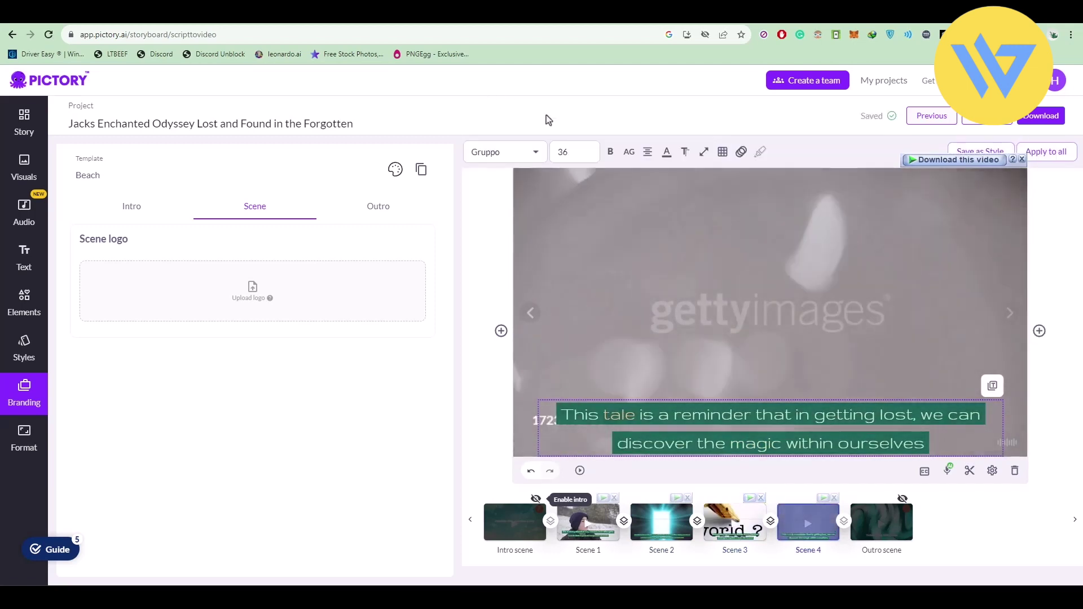
left_click(584, 522)
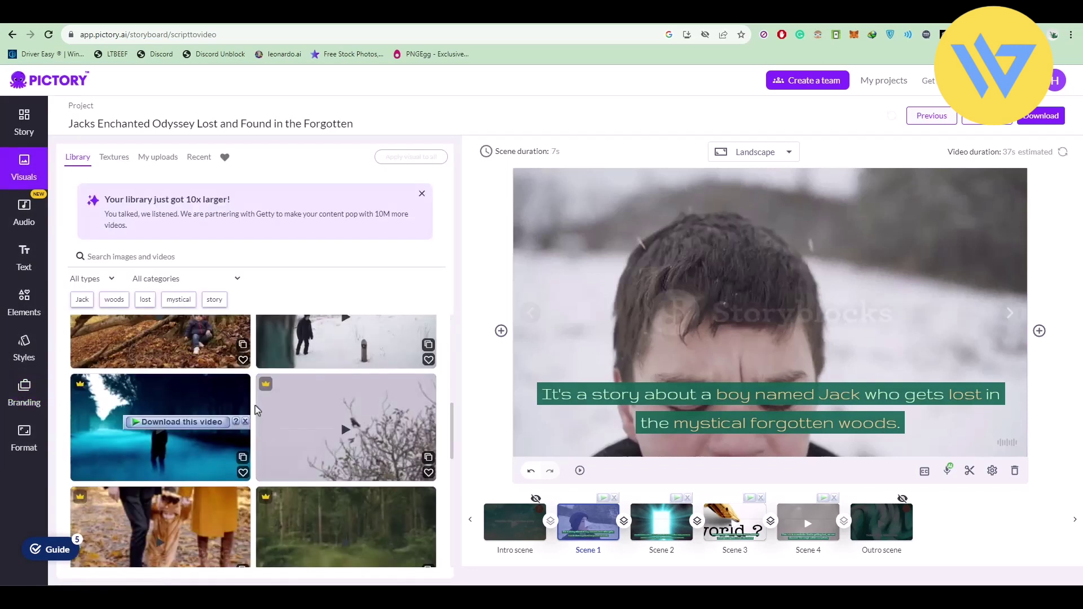
scroll(458, 455, "down", 2)
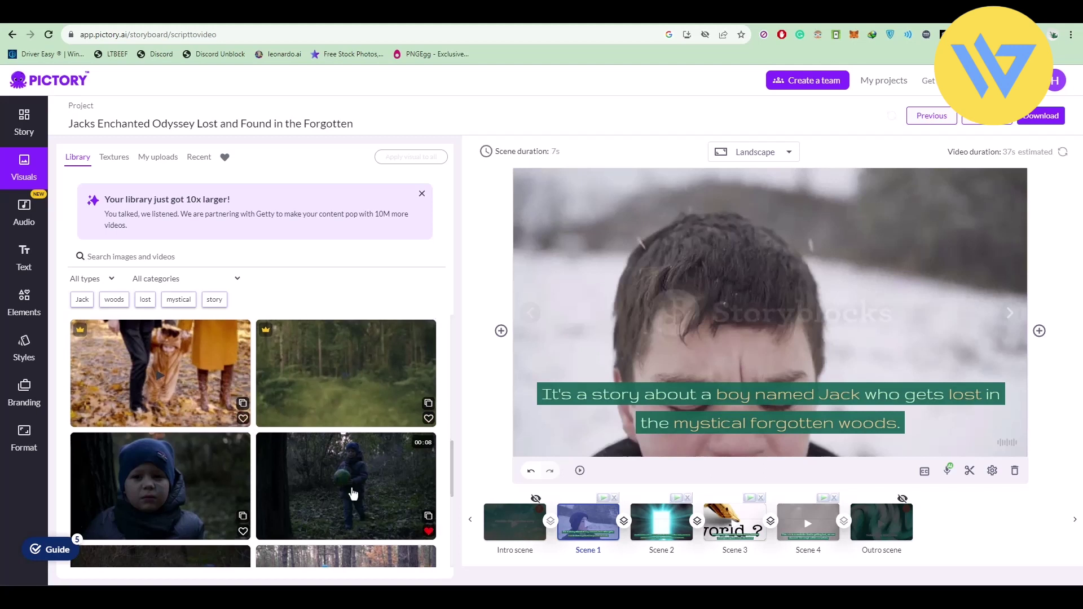
scroll(350, 496, "up", 1)
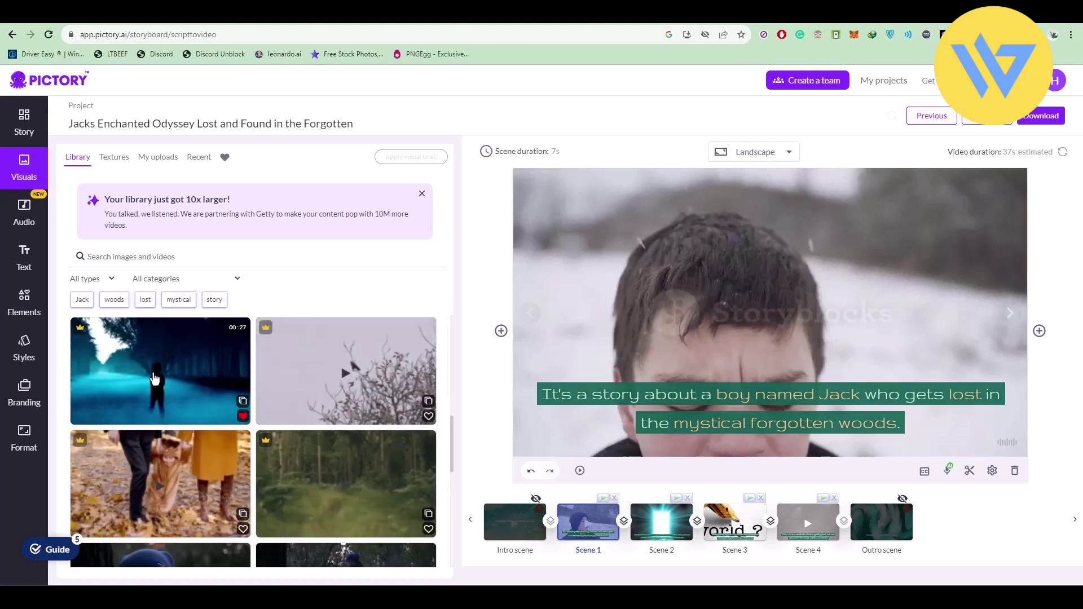
Step: Give Scene 1 the blue night-time forest clip, then select Scene 2 and show download options
left_click(154, 379)
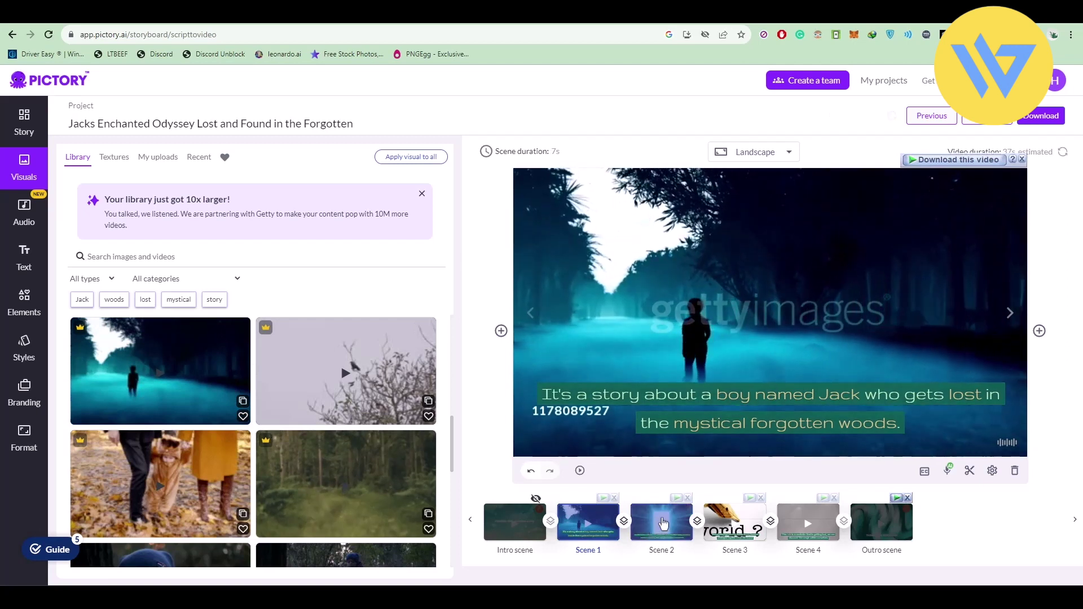
left_click(663, 523)
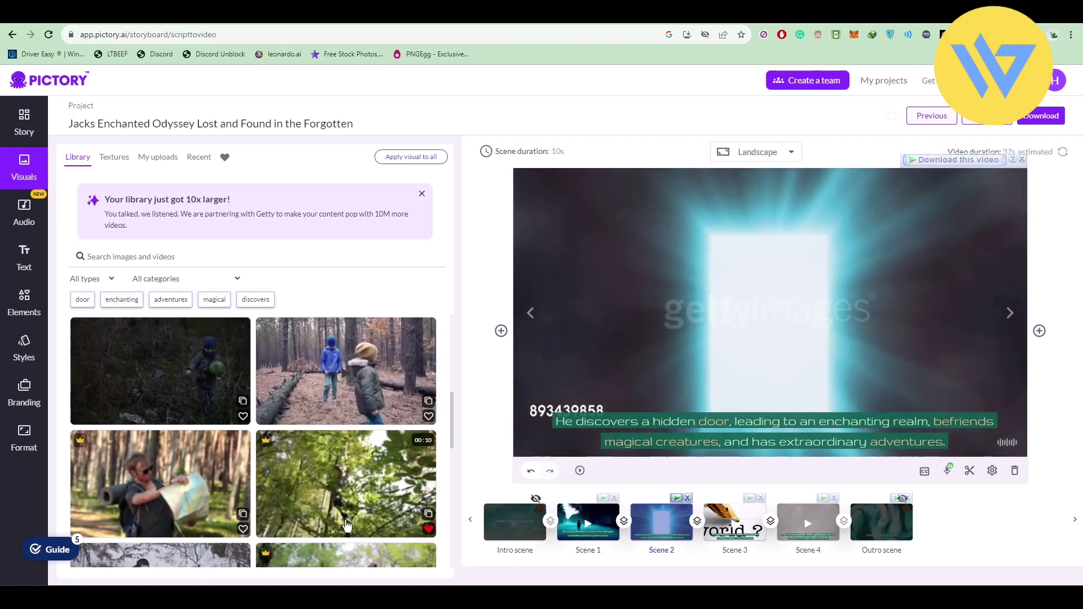
scroll(382, 456, "down", 5)
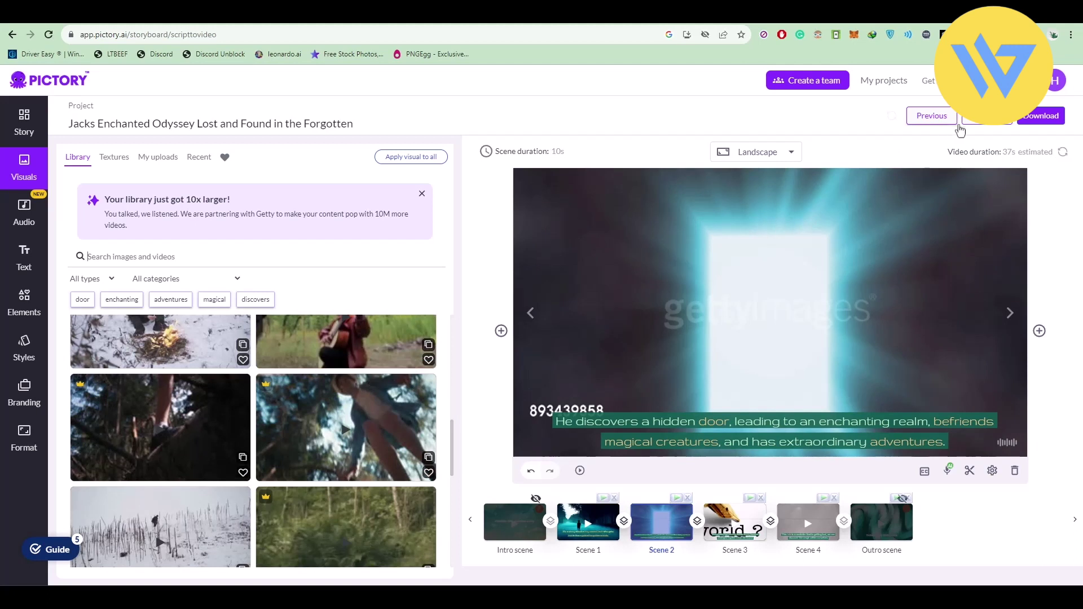
left_click(1040, 122)
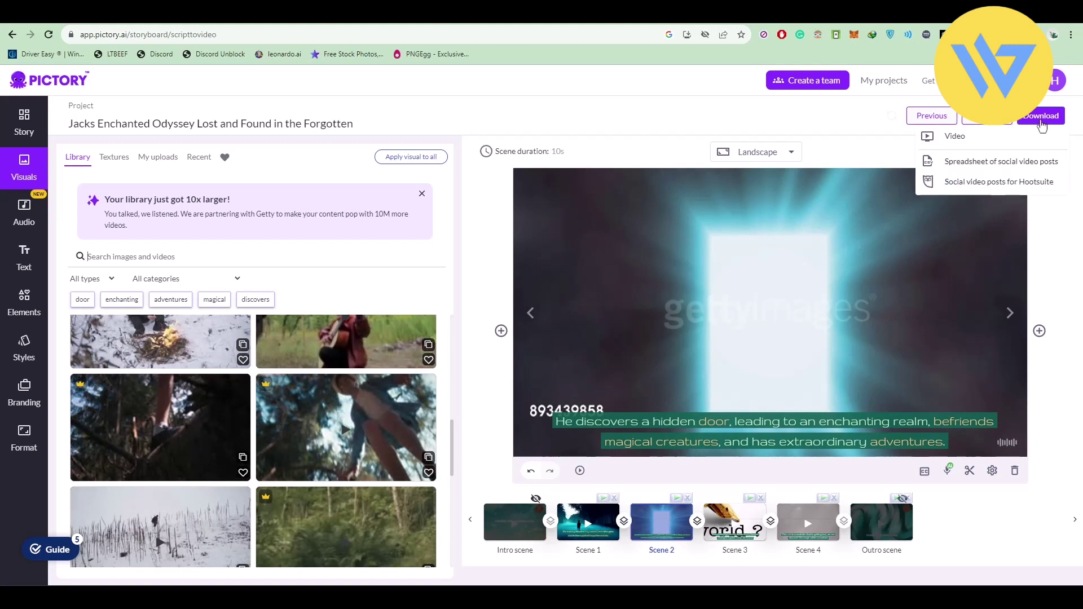
Step: Render the video via Download > Video, dismiss the ready notice, and return to the home page
left_click(956, 137)
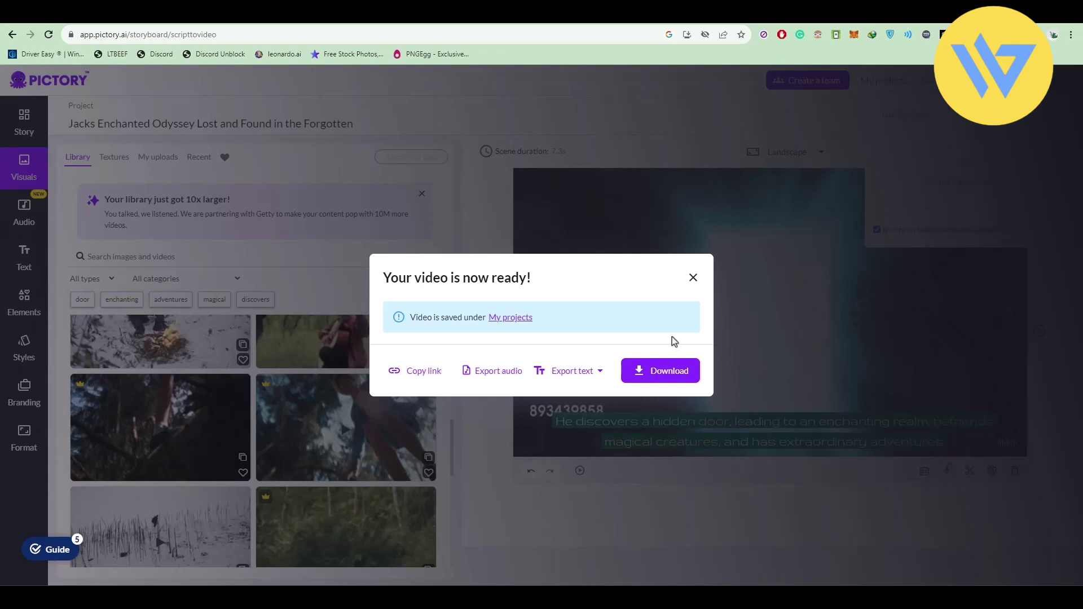
left_click(693, 279)
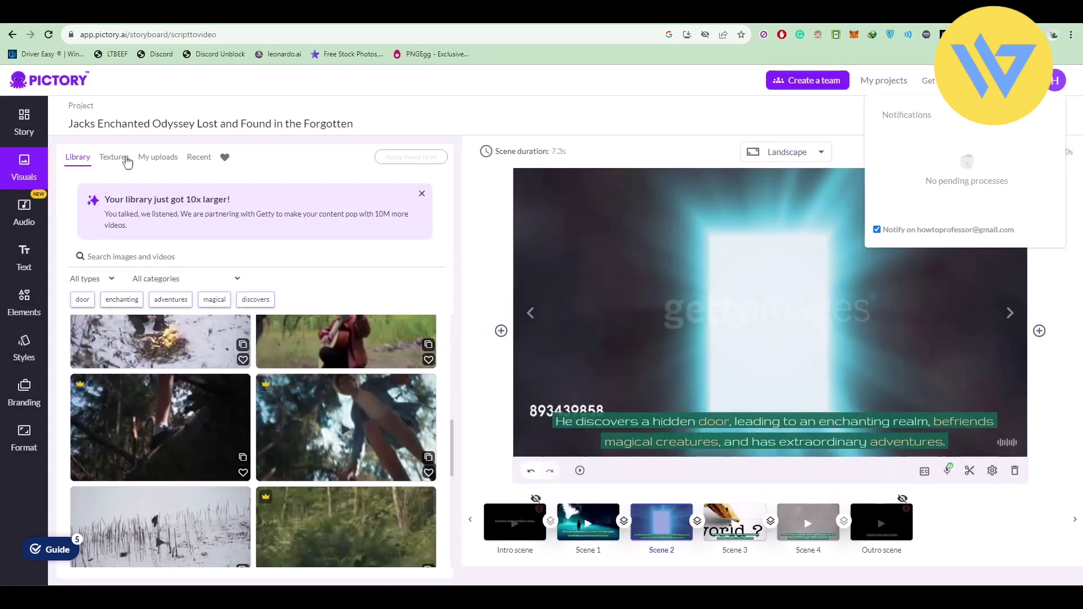
left_click(31, 123)
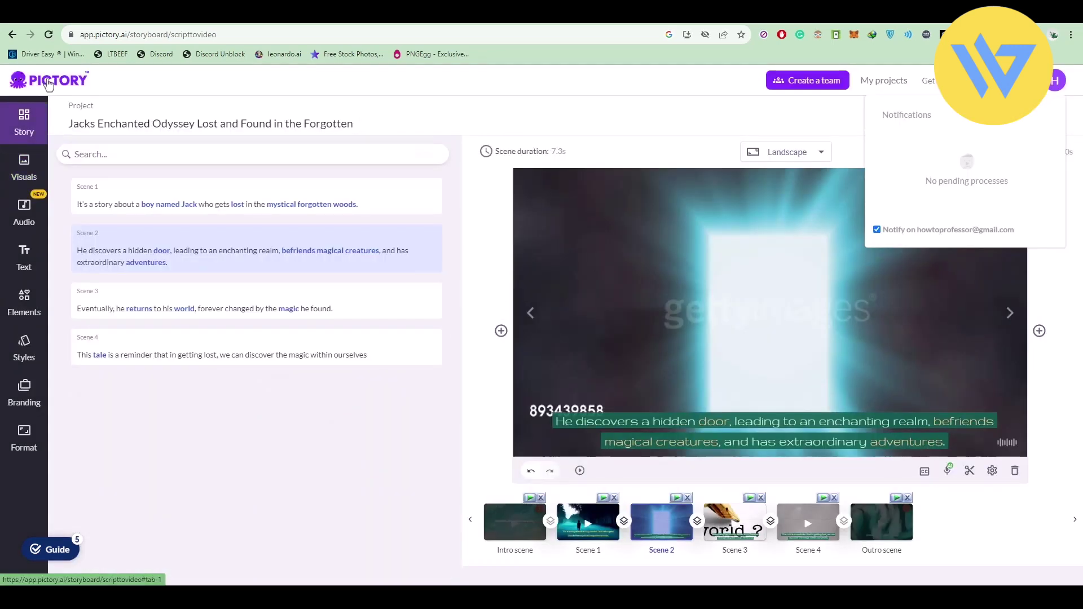
left_click(19, 82)
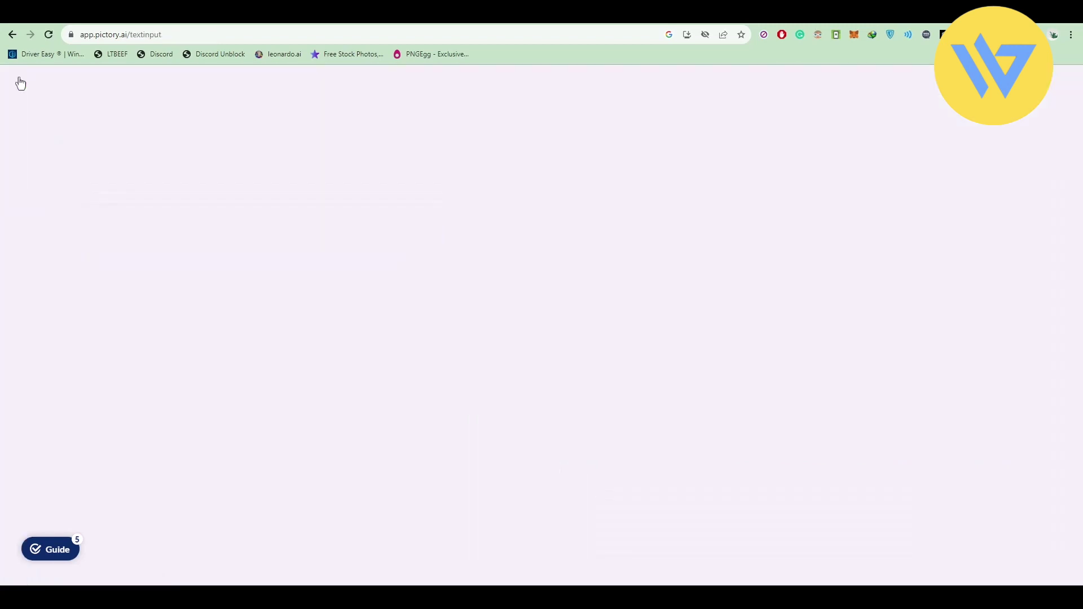
Step: Open My projects to find the rendered Jacks Enchanted Odyssey video
left_click(879, 95)
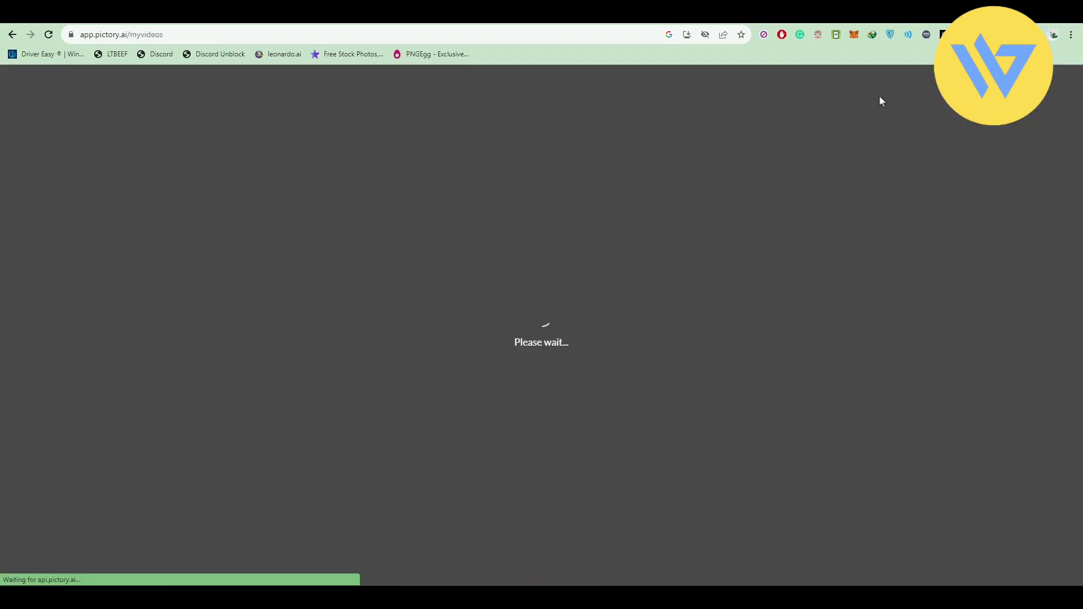